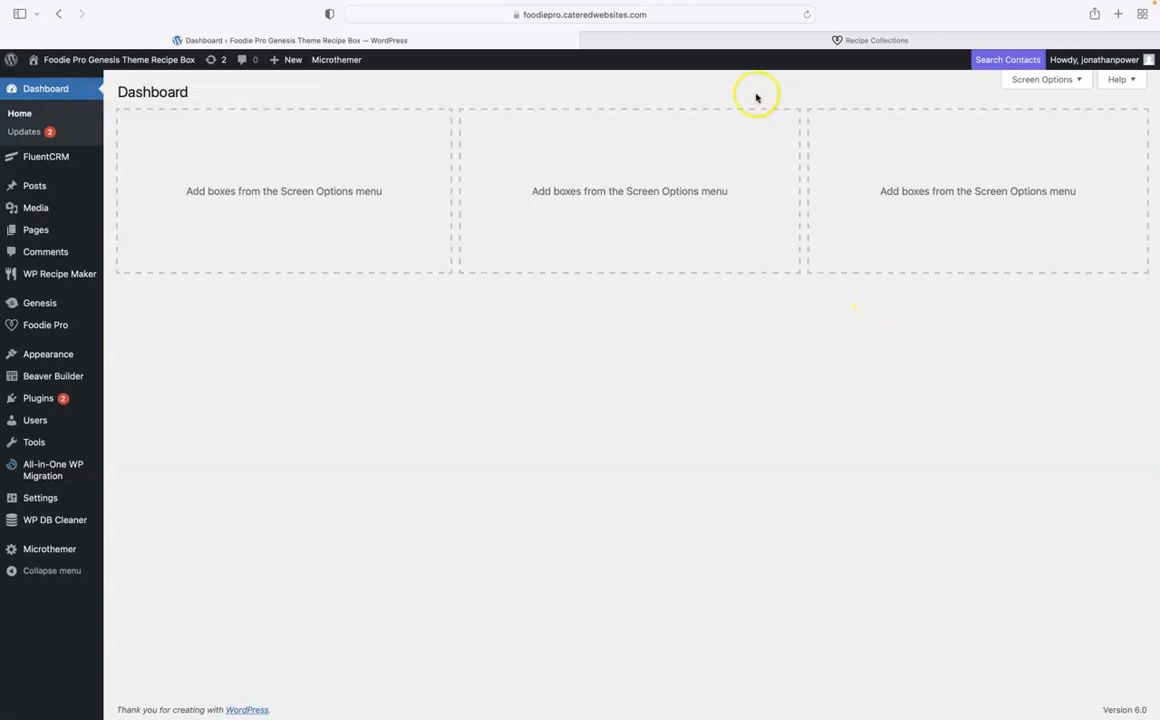
Generate a shopping list from all five days of the Nutritional Facts Recipe Collection, without ingredient notes.
left_click(760, 45)
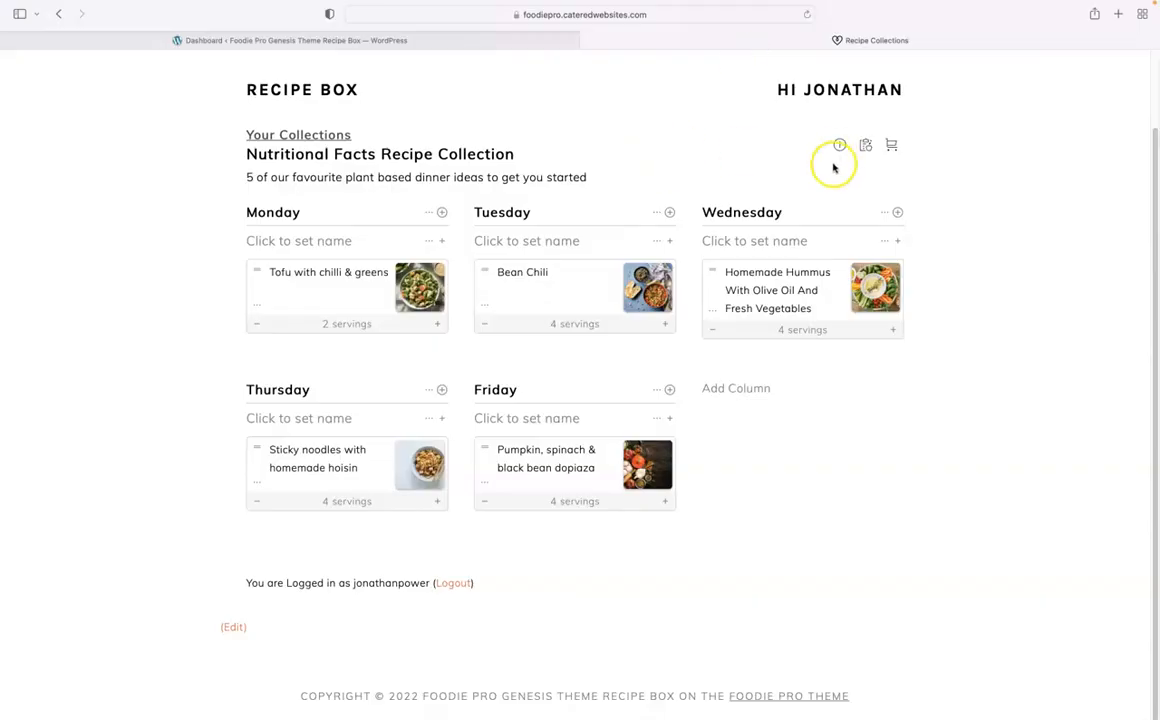
left_click(891, 147)
left_click(253, 181)
left_click(254, 249)
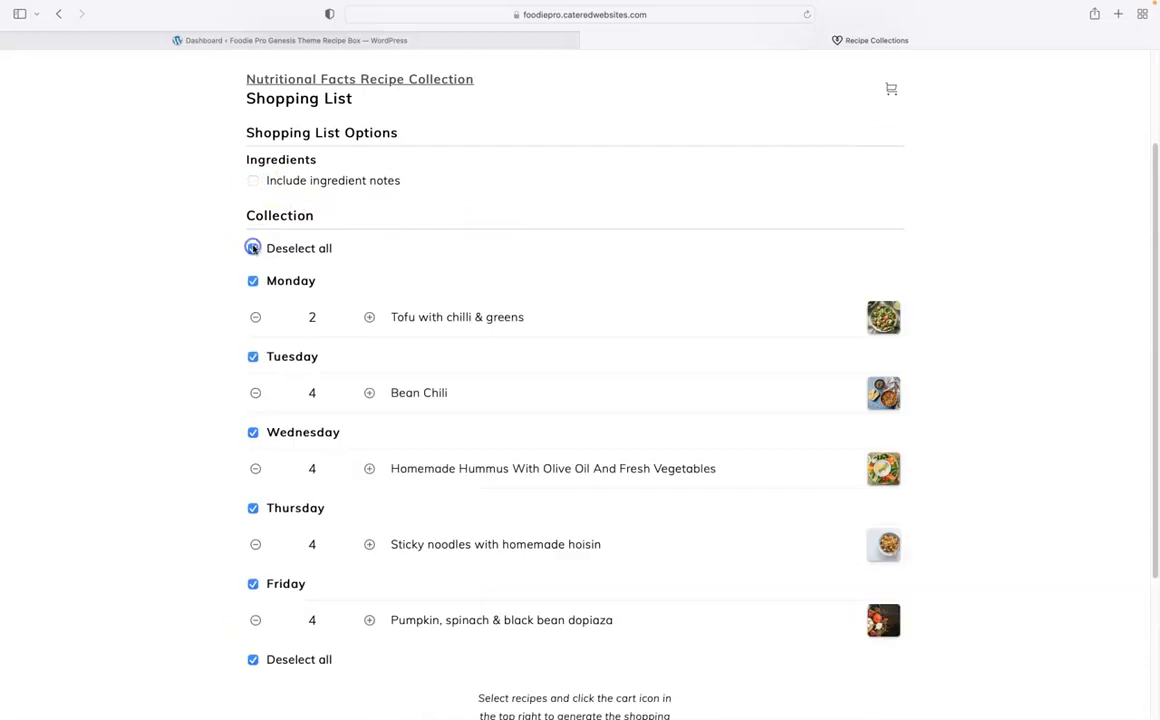
scroll(1015, 300, "down", 4)
scroll(1021, 309, "up", 5)
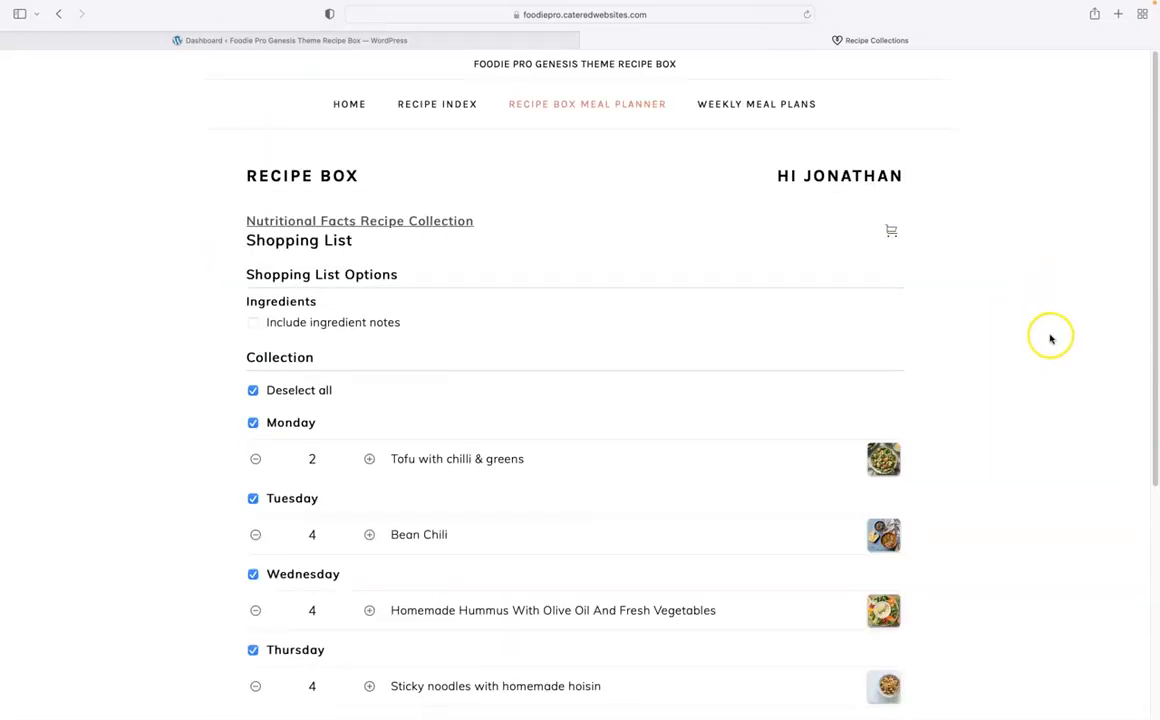
left_click(890, 233)
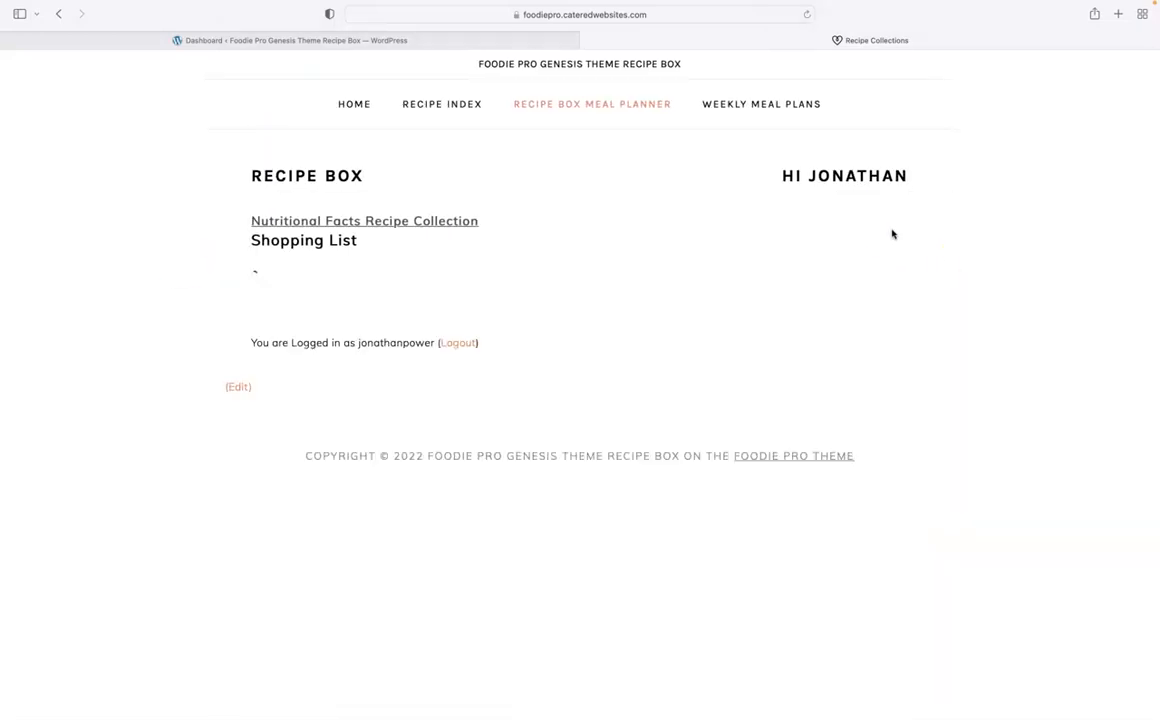
Check off Chinese rice wine in the shopping list and review the ingredient groups down to the collection.
scroll(993, 231, "down", 5)
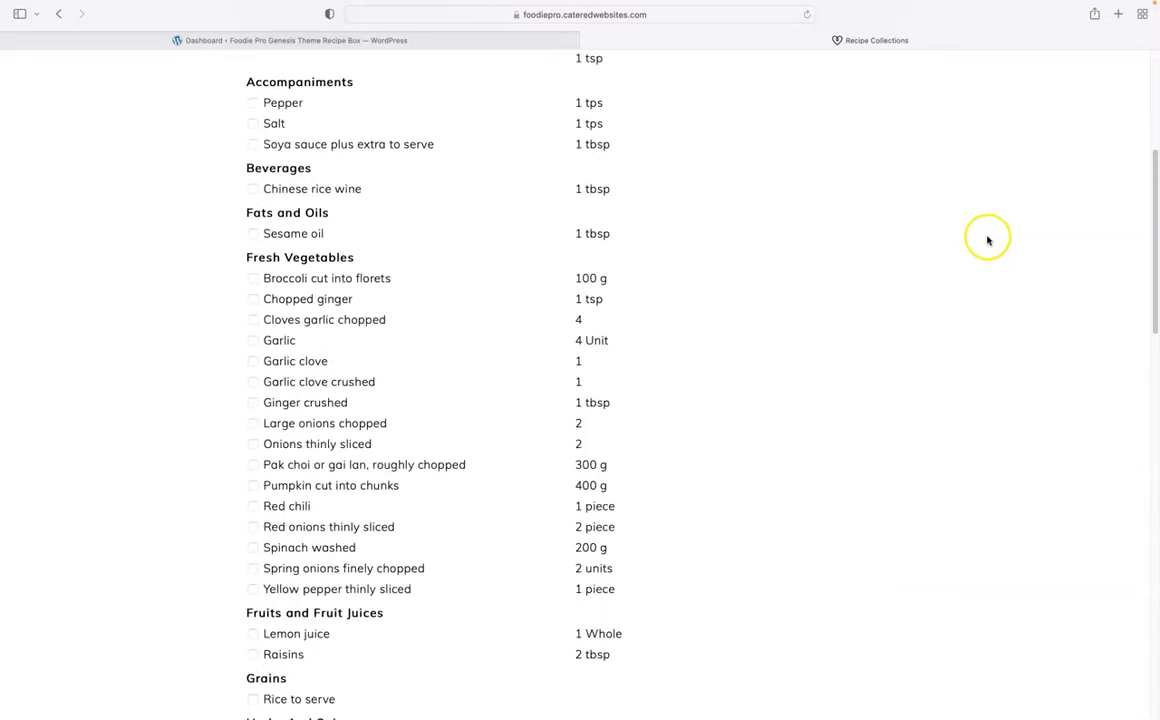
left_click(252, 189)
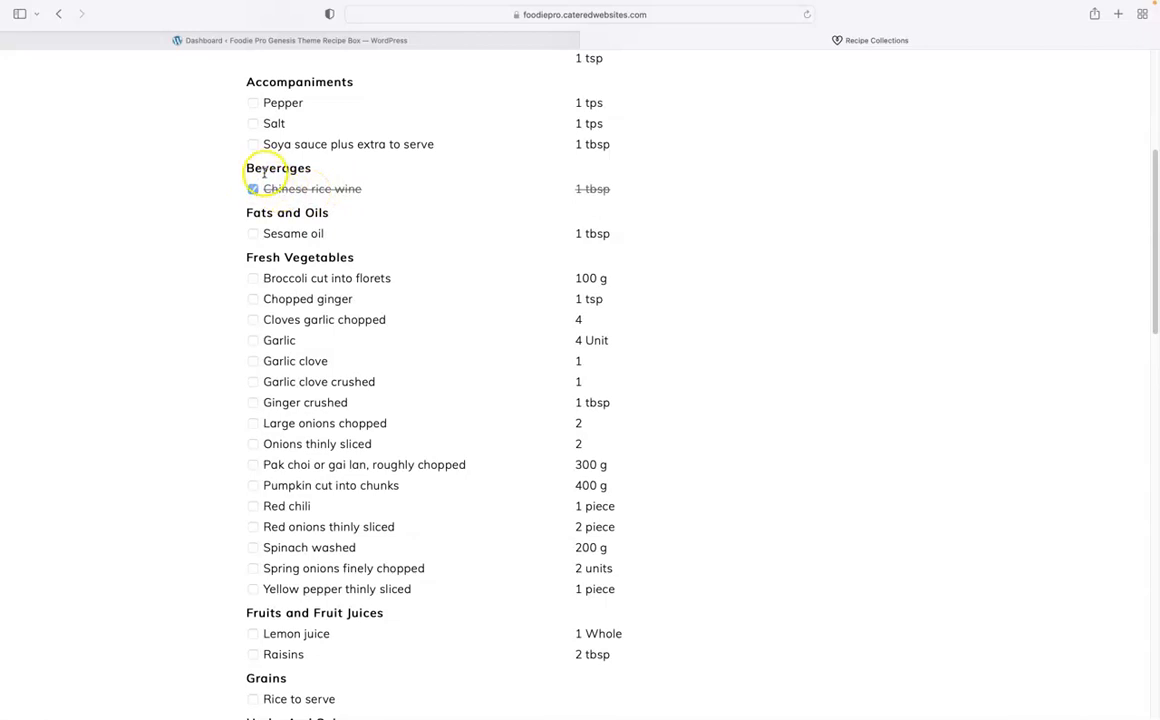
scroll(113, 205, "down", 1)
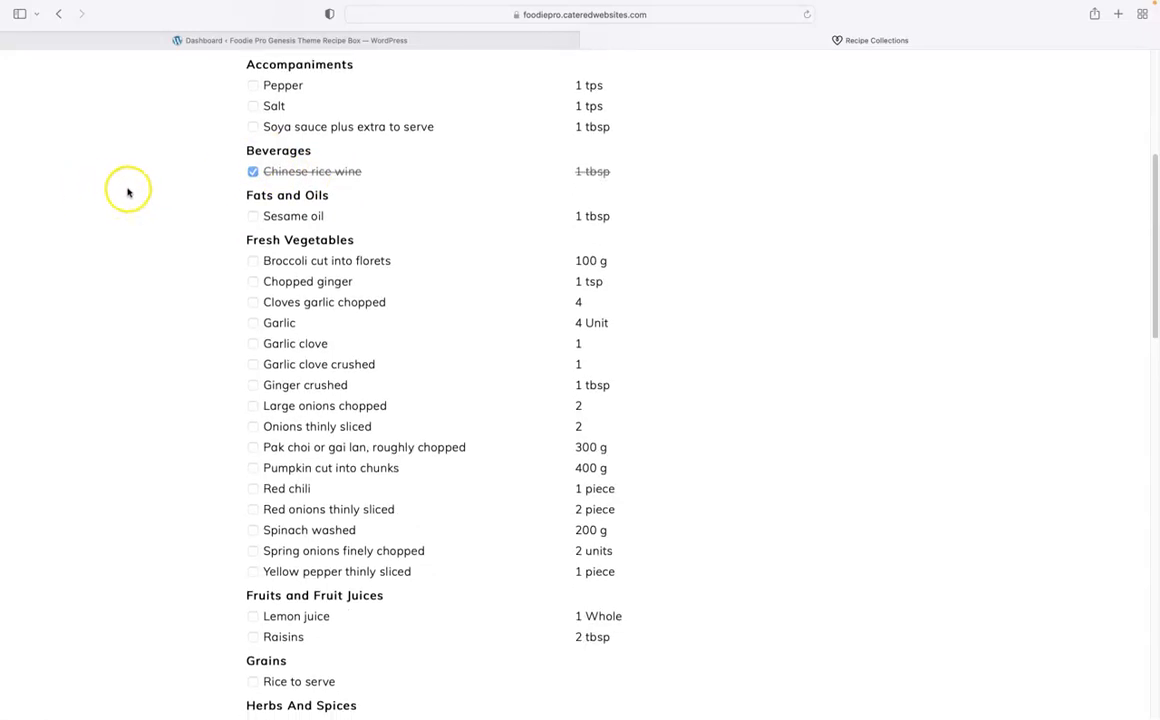
left_click_drag(246, 240, 355, 240)
scroll(100, 311, "down", 10)
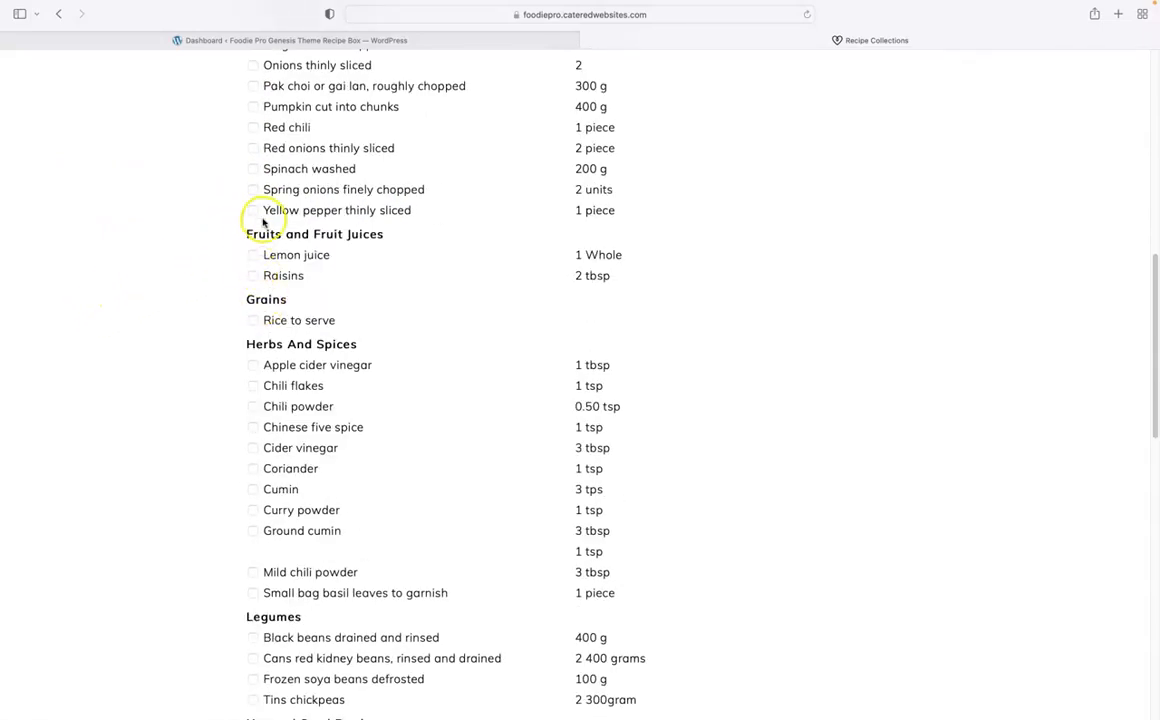
scroll(127, 346, "down", 3)
scroll(127, 346, "down", 10)
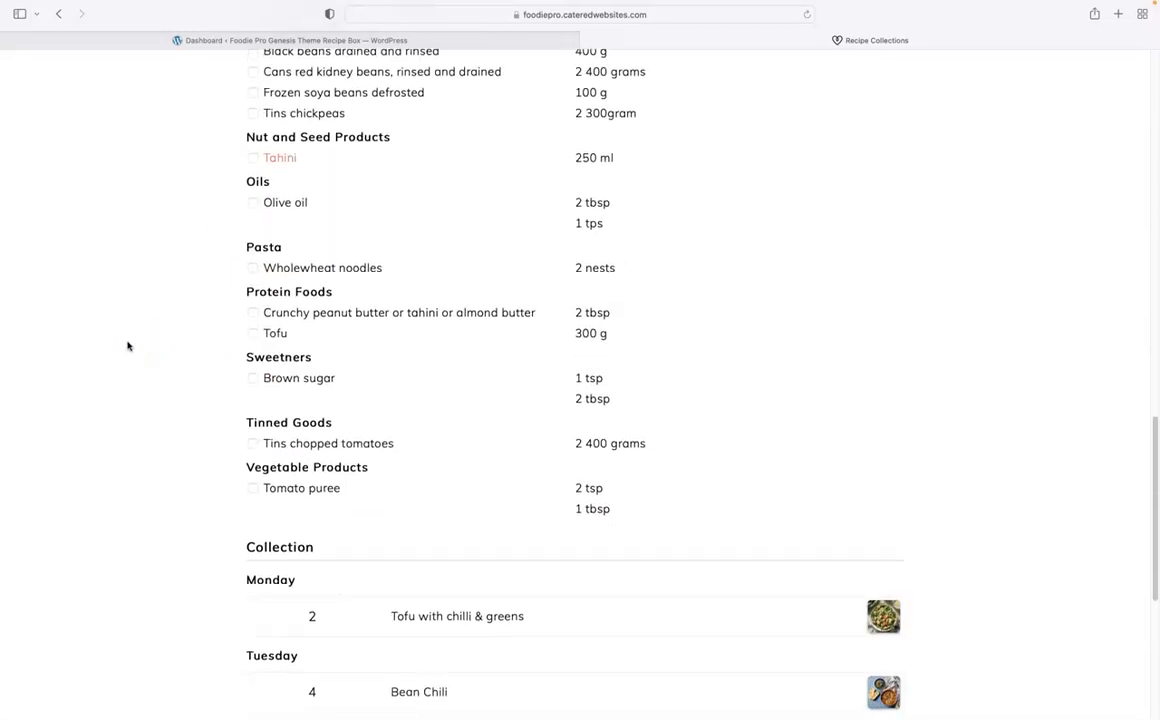
scroll(148, 350, "up", 20)
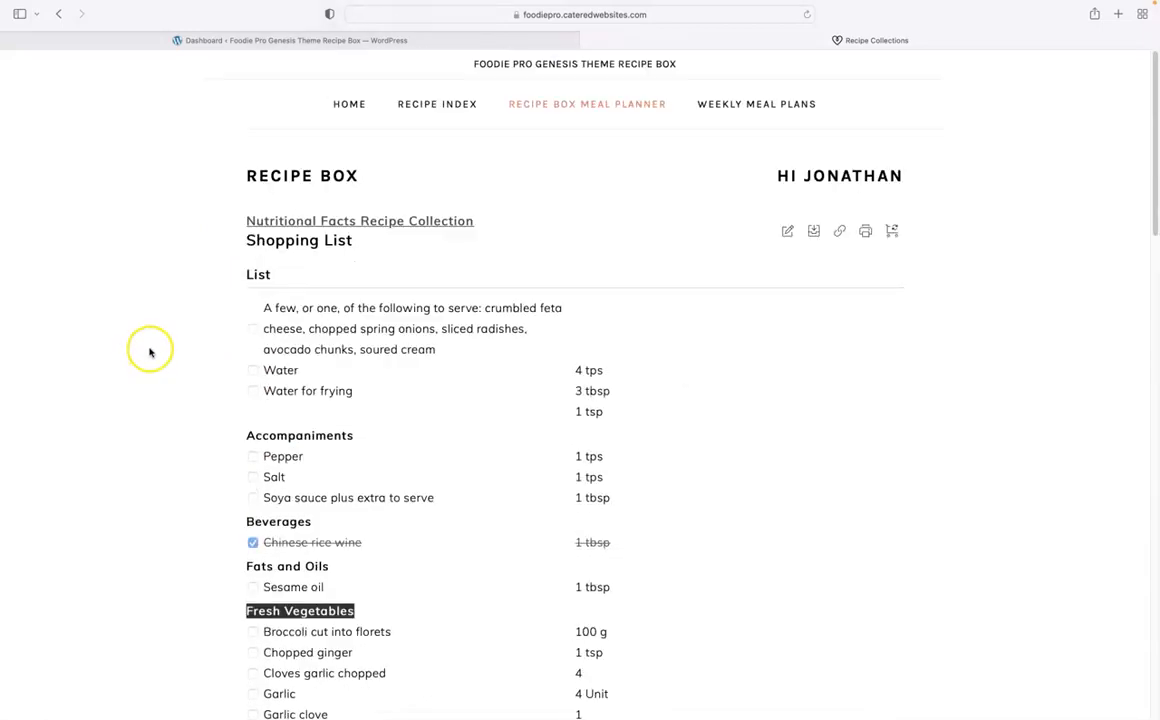
left_click(229, 41)
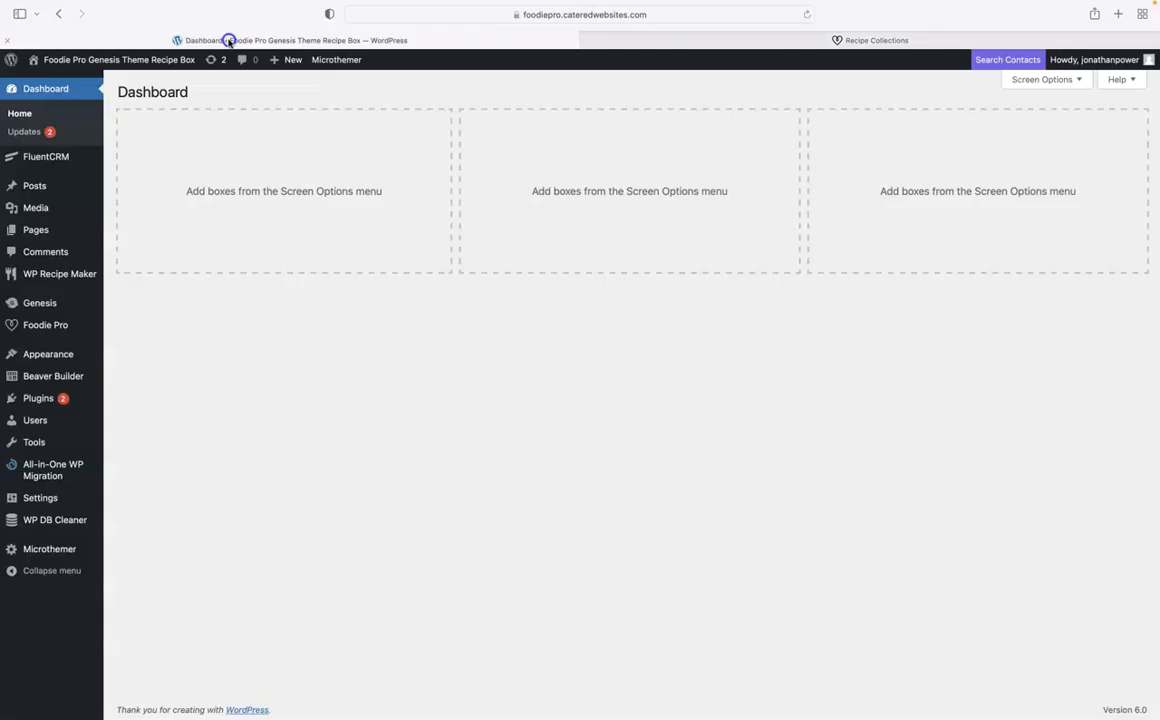
mouse_move(76, 276)
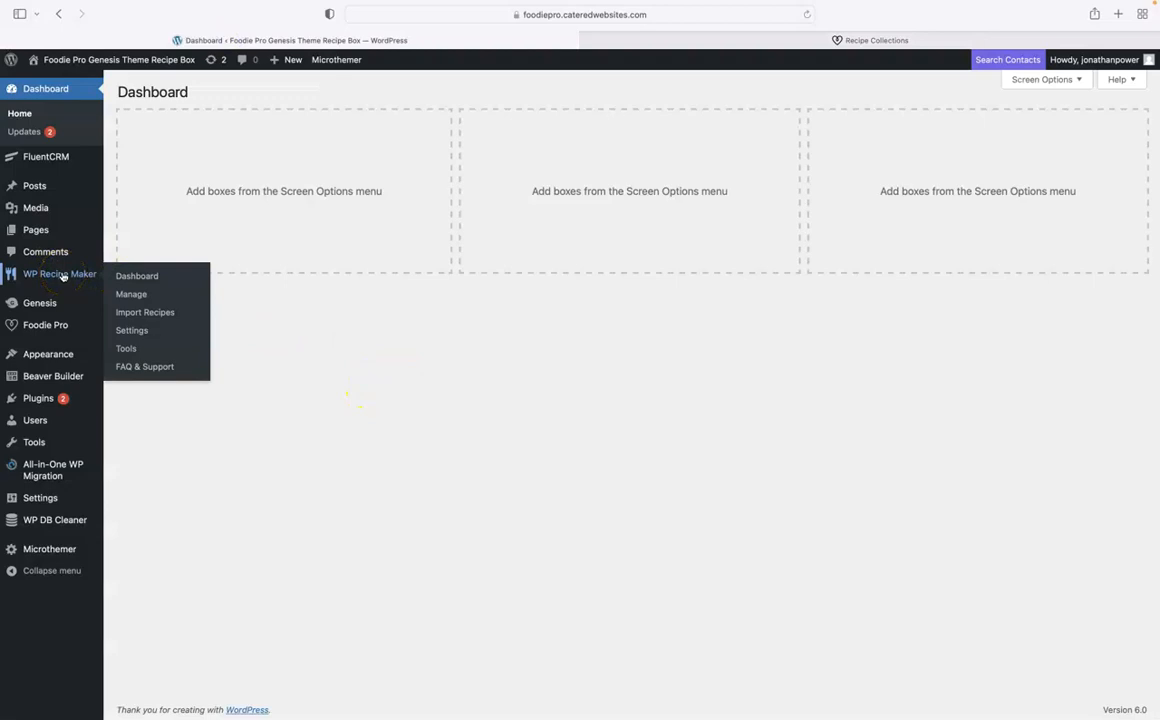
left_click(713, 42)
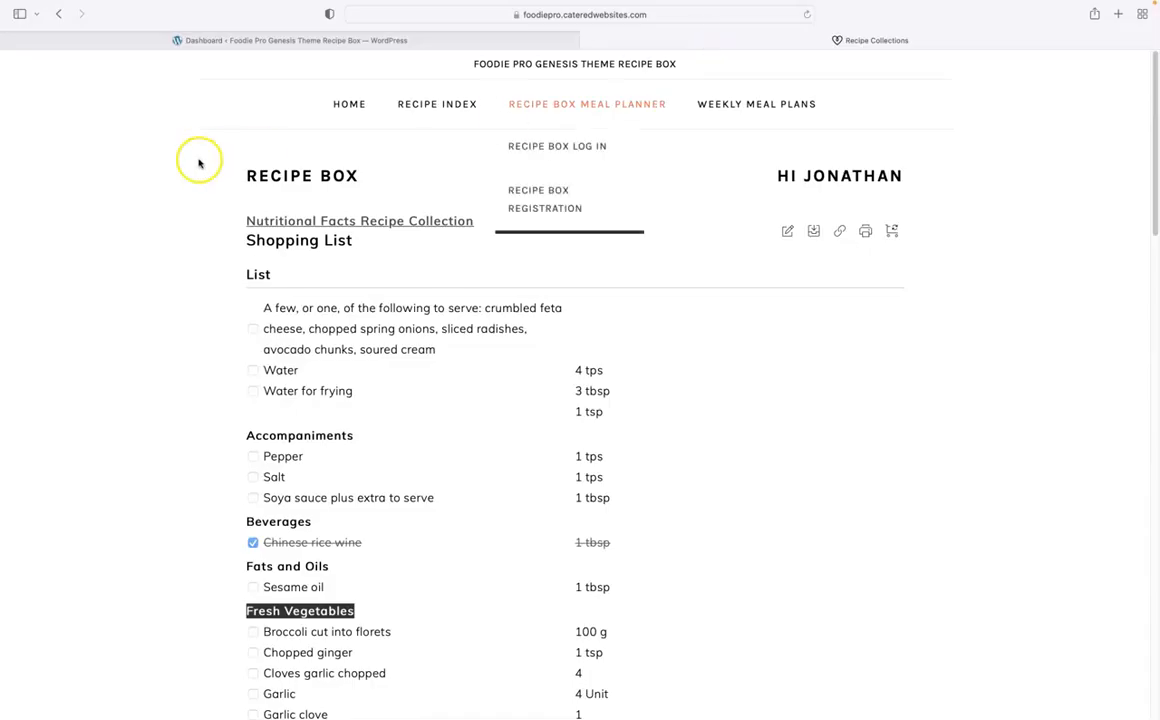
Examine how the shopping list sorts its ingredients into groups, from Accompaniments to Herbs And Spices.
scroll(171, 344, "down", 3)
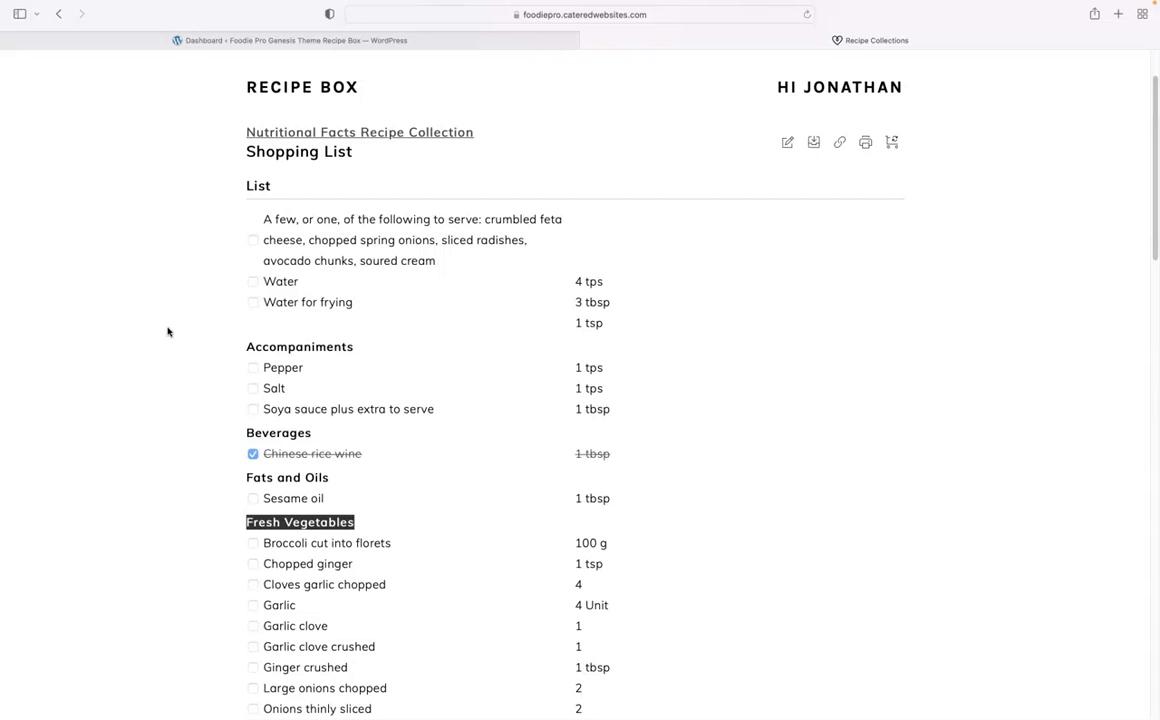
left_click(158, 329)
scroll(158, 330, "down", 10)
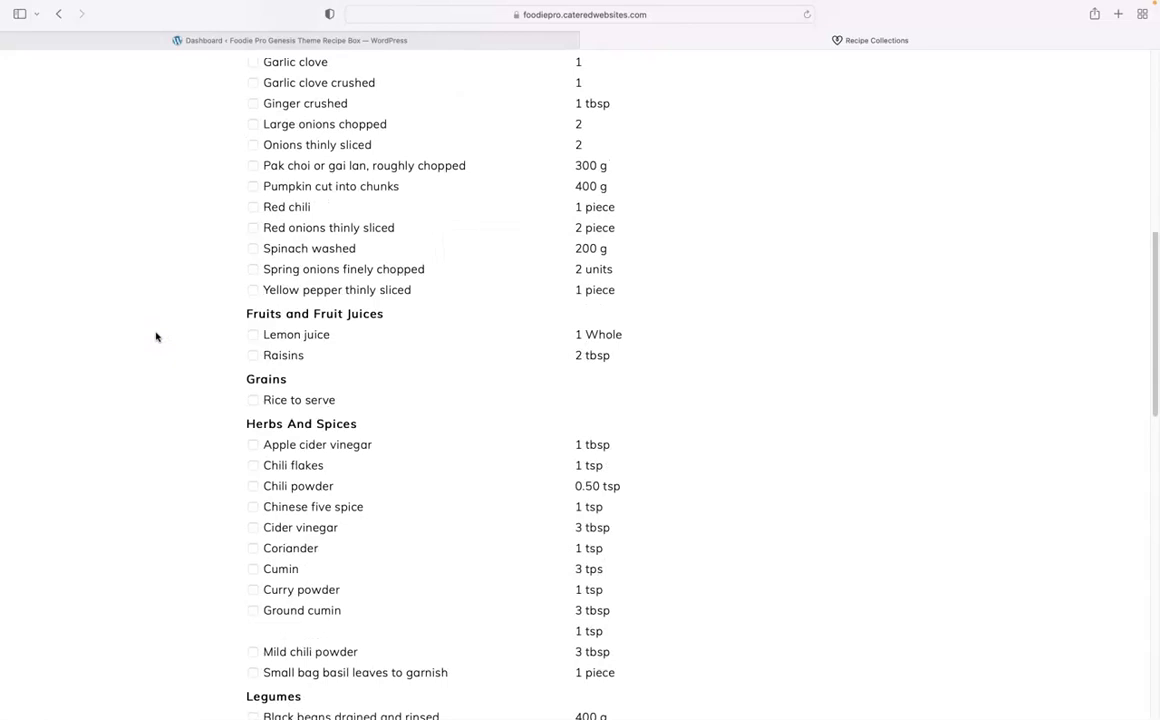
scroll(146, 345, "up", 5)
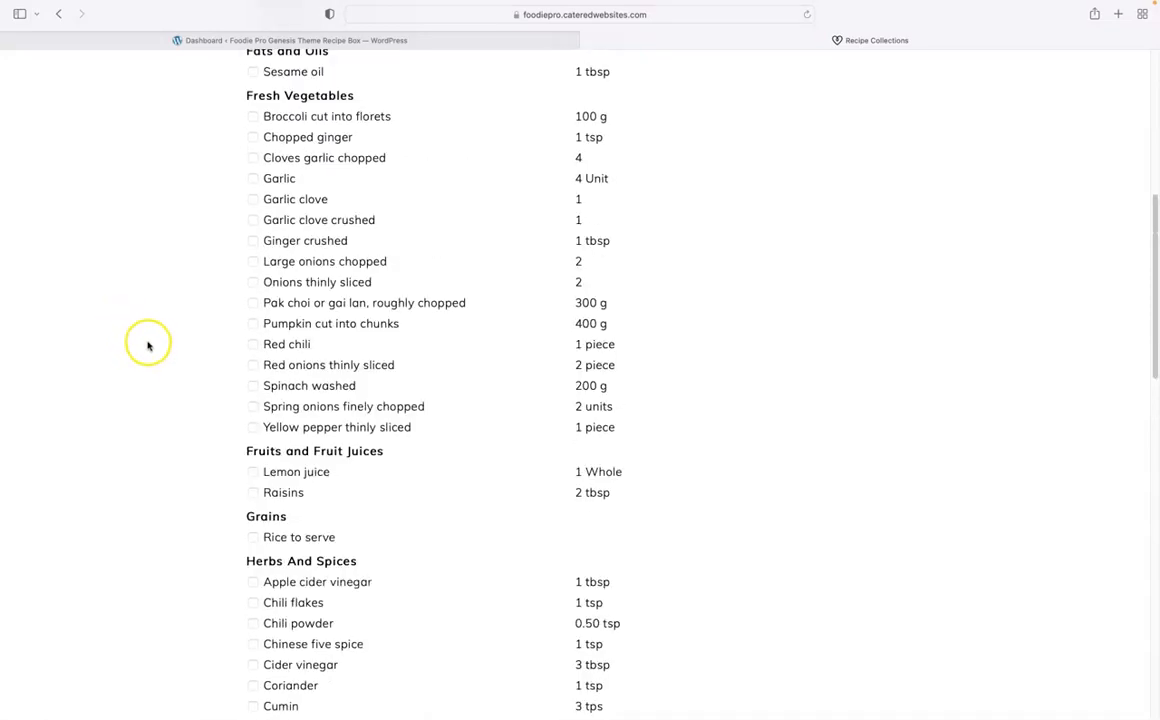
scroll(148, 347, "down", 1)
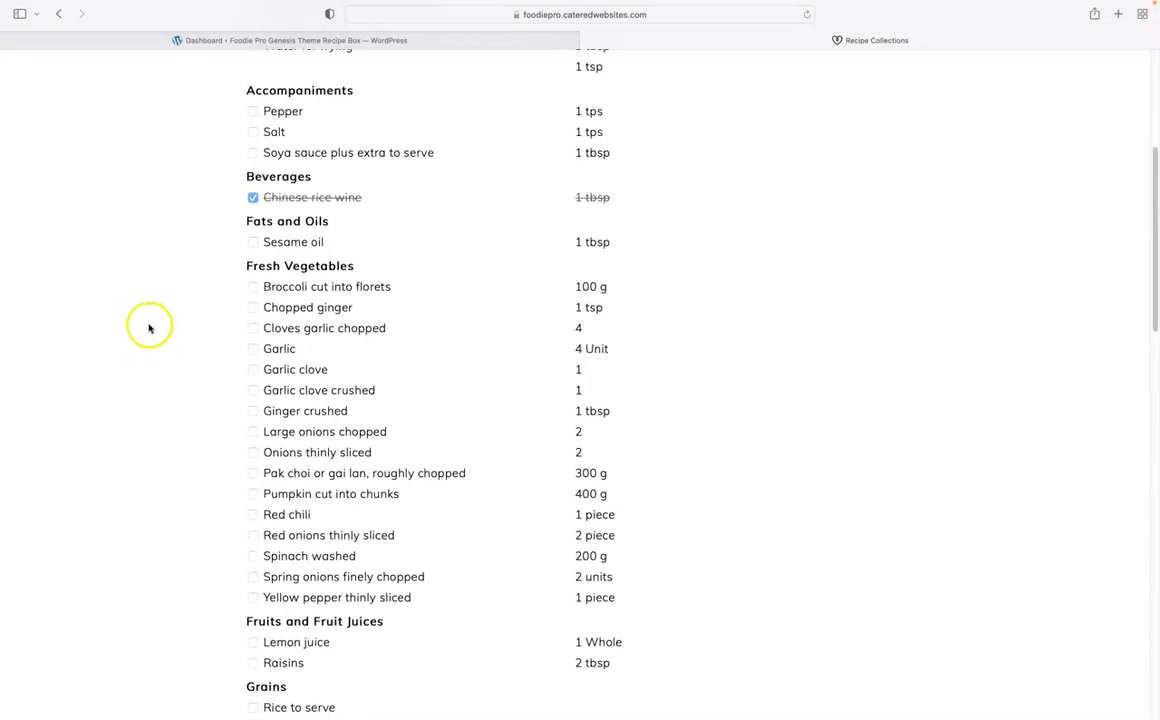
scroll(148, 328, "up", 8)
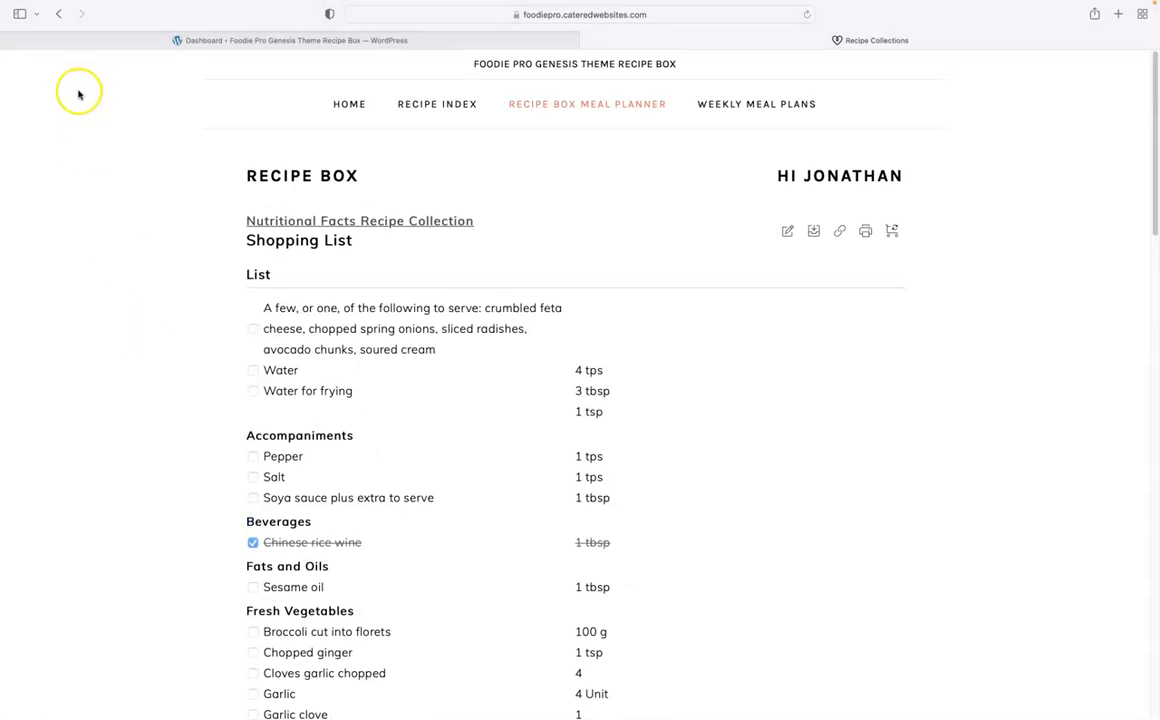
Open the ingredient list among WP Recipe Maker's recipe fields in the WordPress admin.
left_click(222, 41)
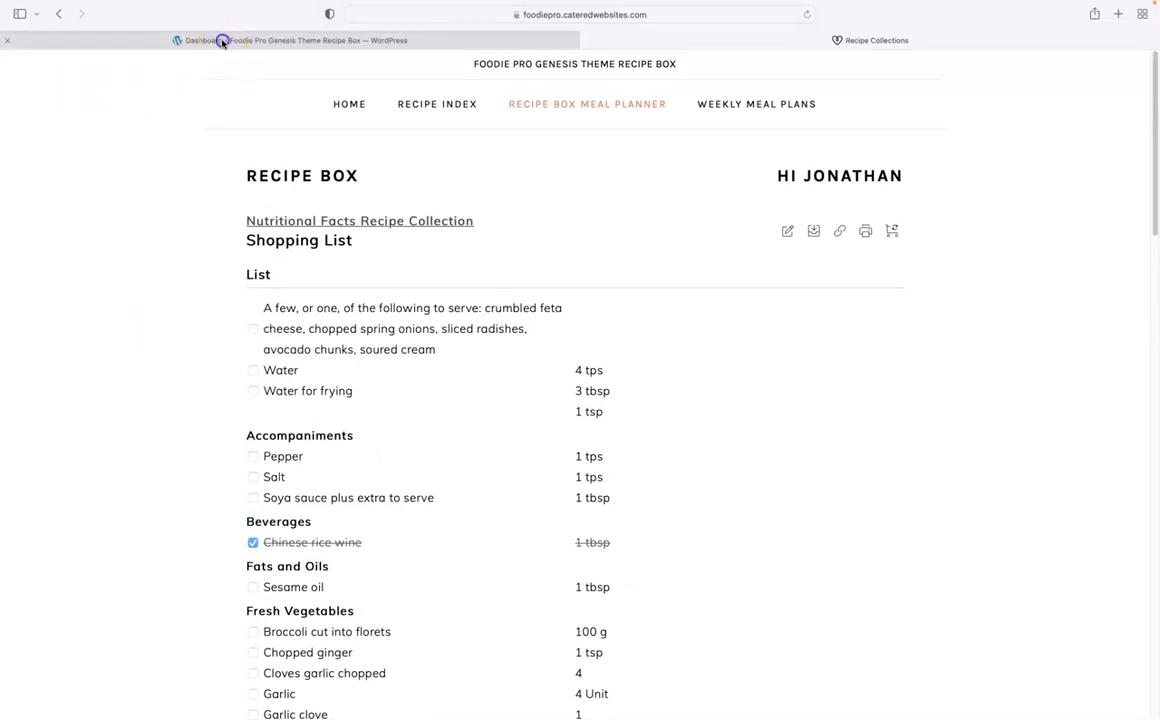
mouse_move(72, 277)
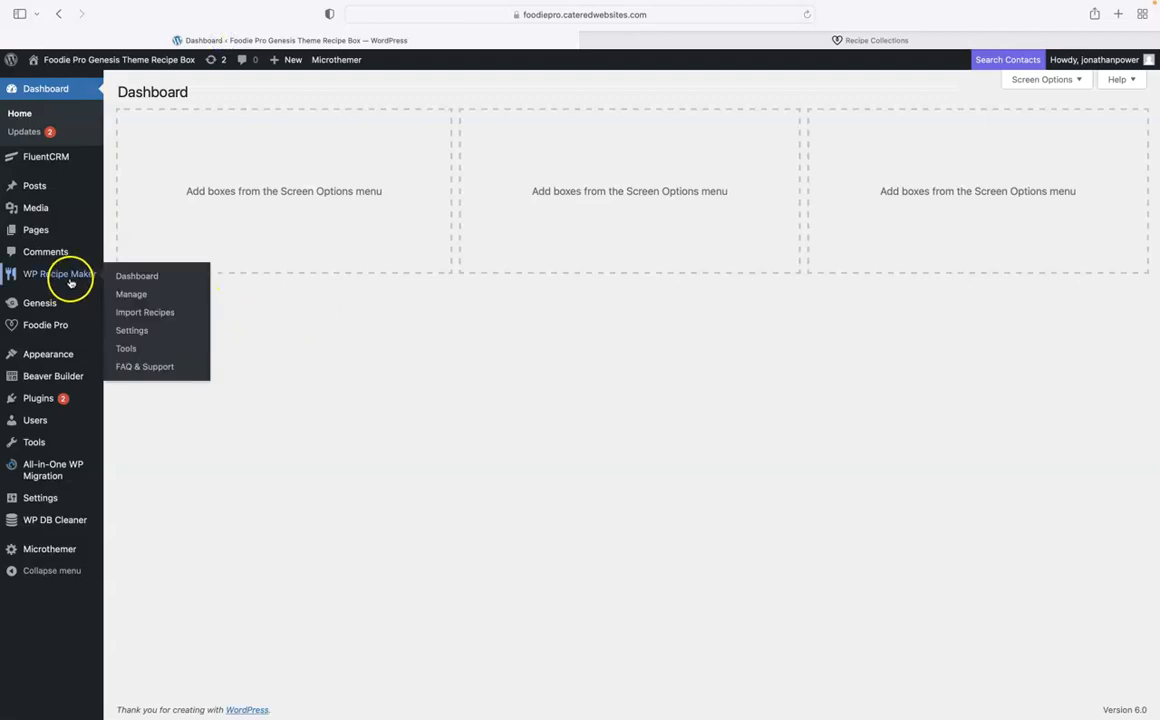
left_click(126, 277)
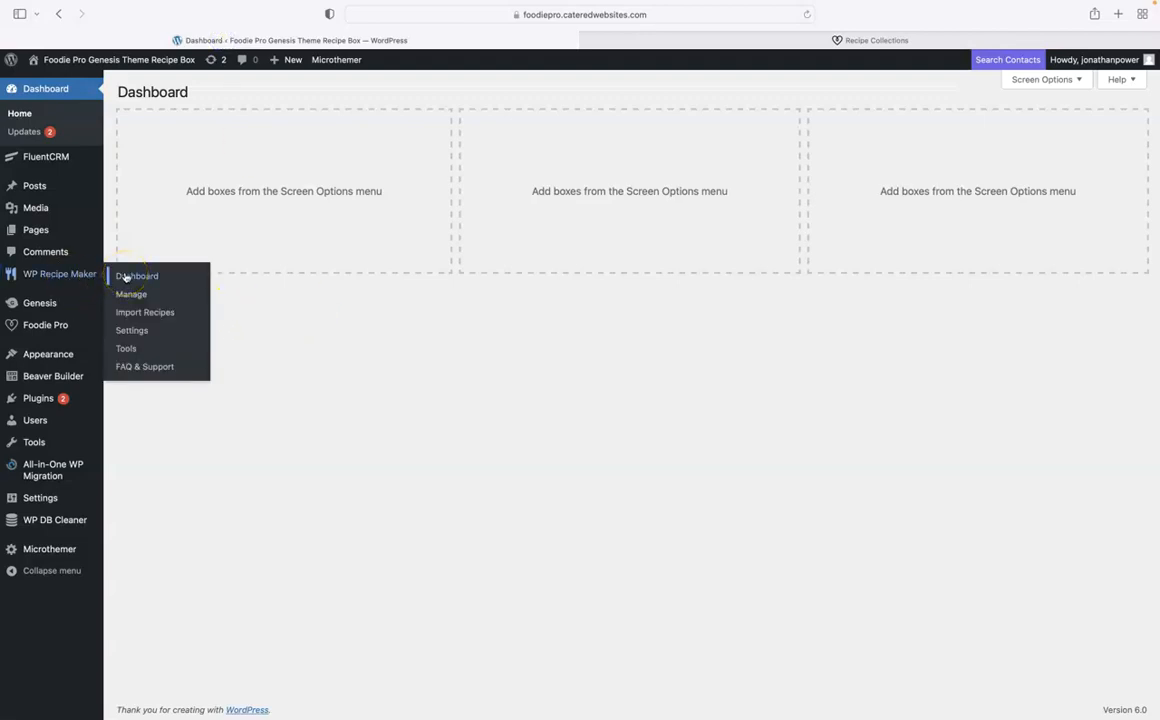
left_click(133, 331)
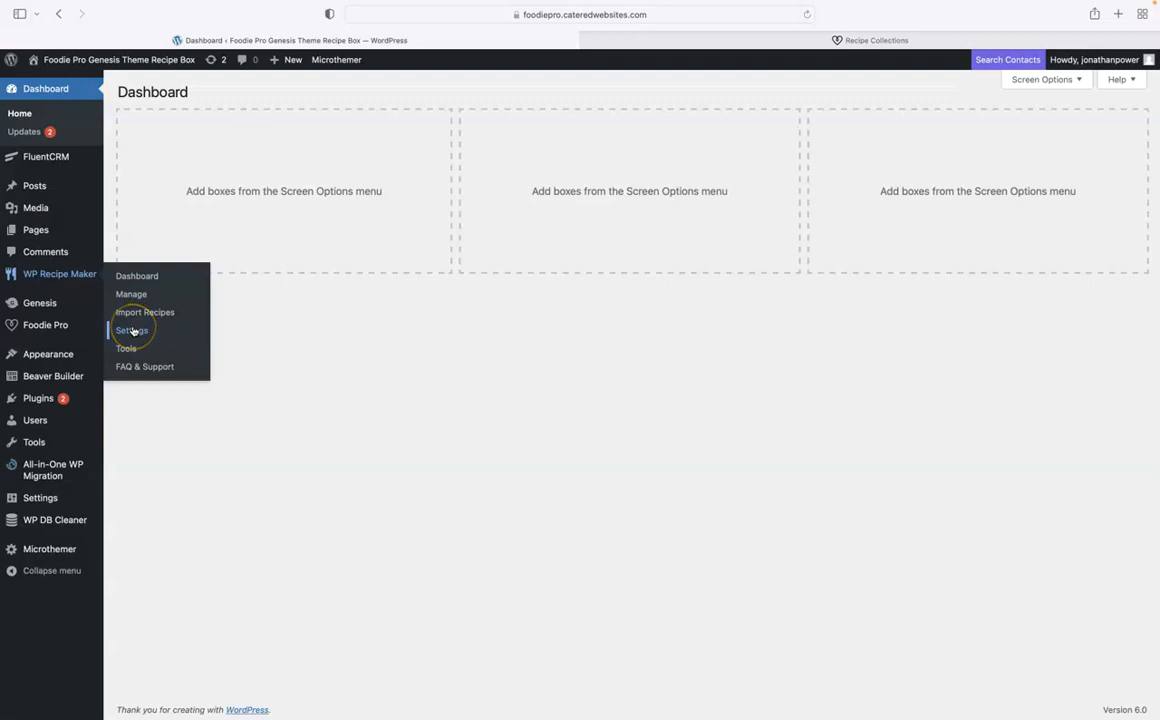
left_click(129, 295)
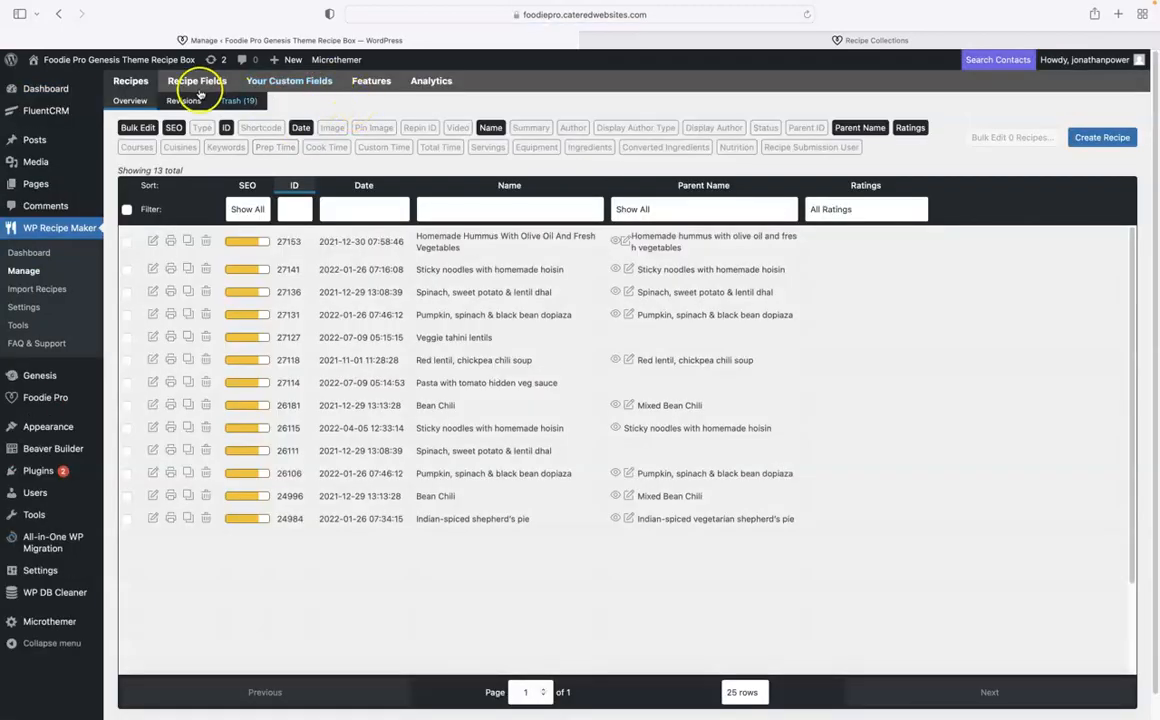
left_click(205, 84)
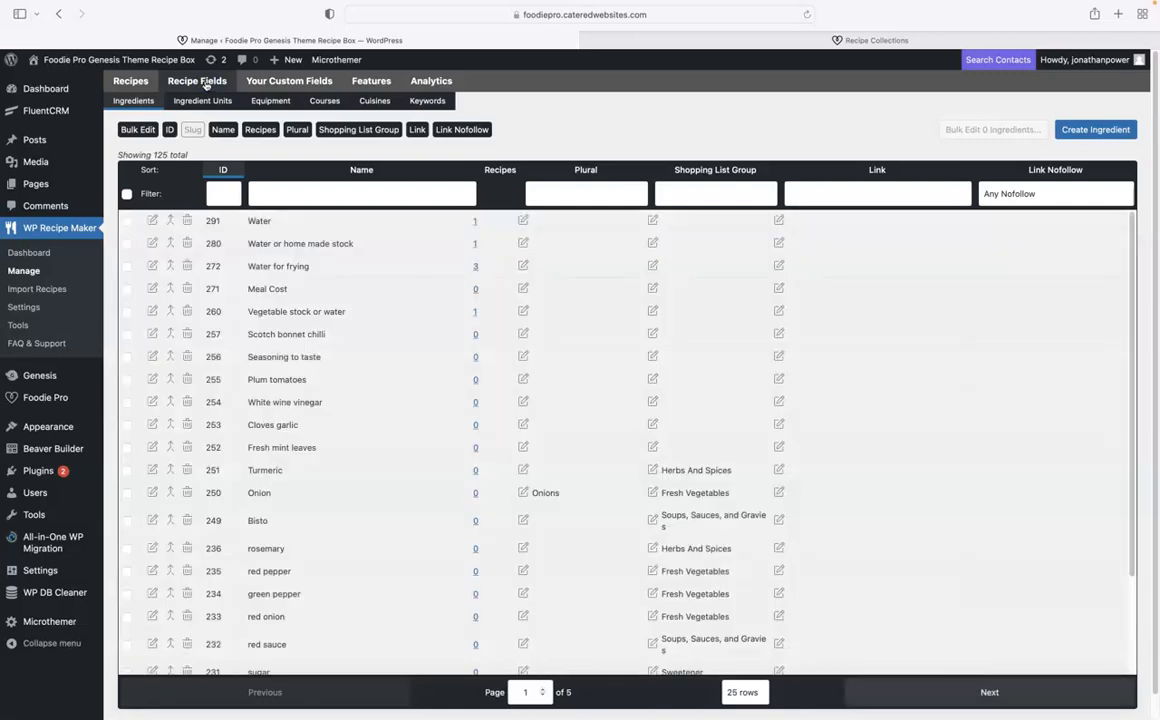
Hide the Bulk Edit, ID, Name and Recipes columns in the ingredients table, keeping the Plural column shown.
left_click(137, 131)
left_click(169, 130)
left_click(223, 130)
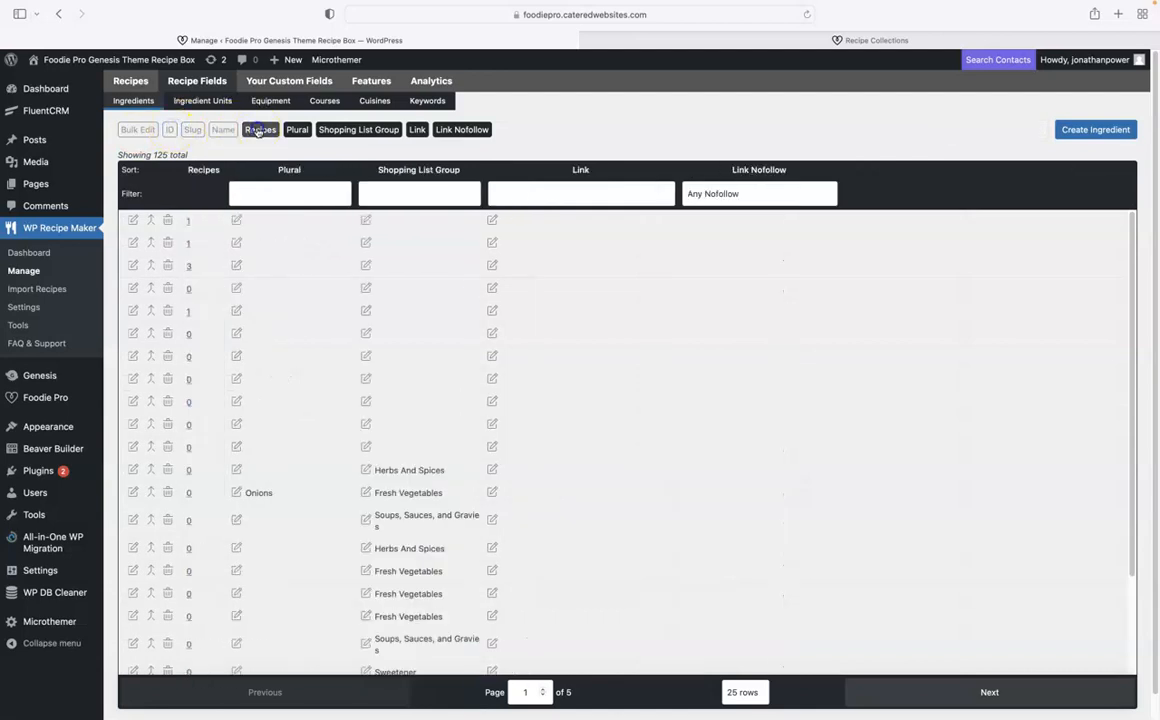
left_click(260, 130)
left_click(297, 130)
left_click(298, 131)
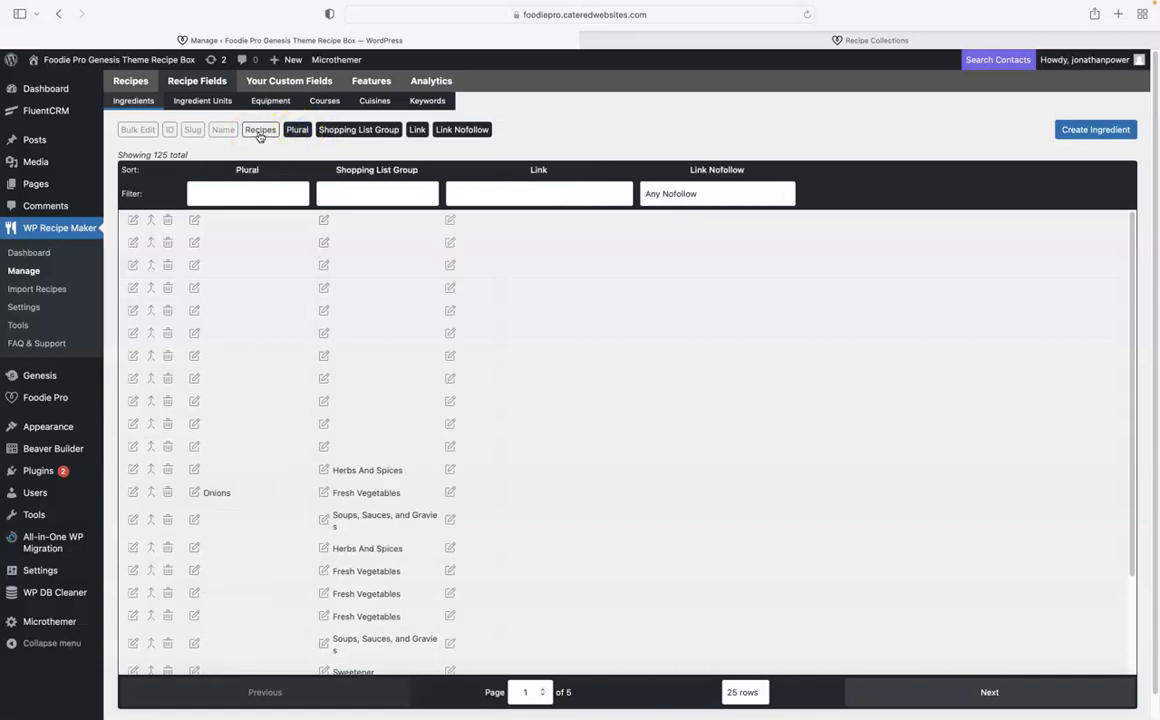
Show the Bulk Edit, Name and Recipes columns again in the ingredients table.
left_click(139, 130)
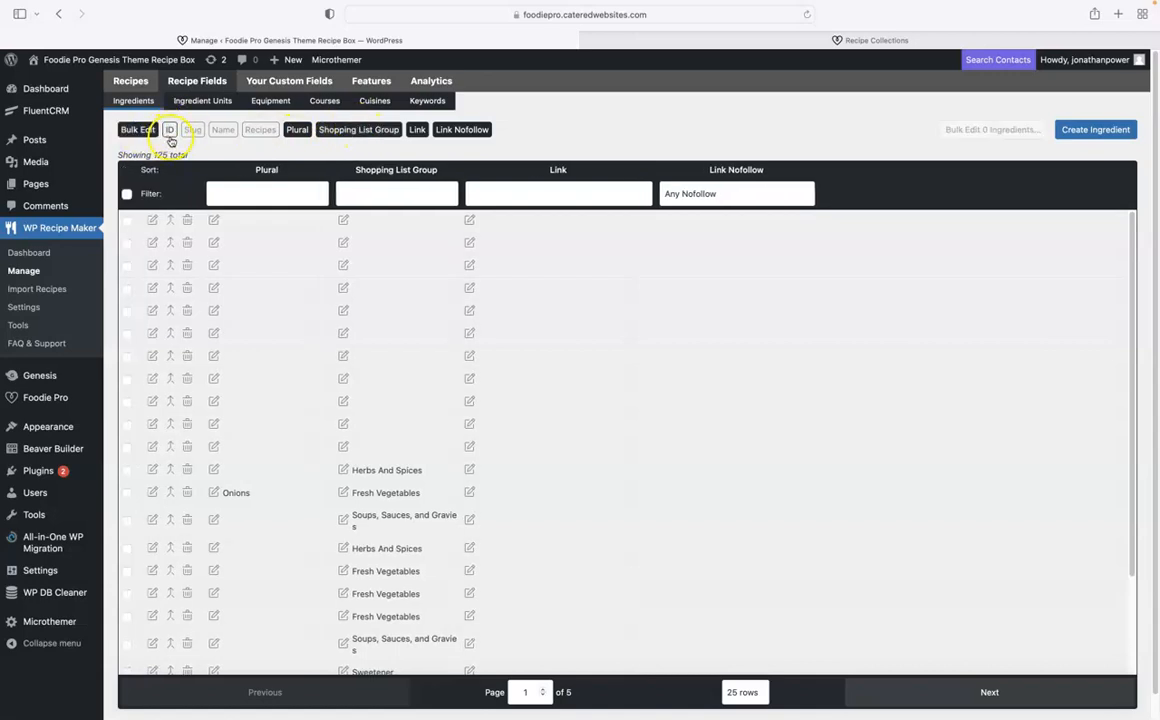
left_click(223, 131)
left_click(260, 130)
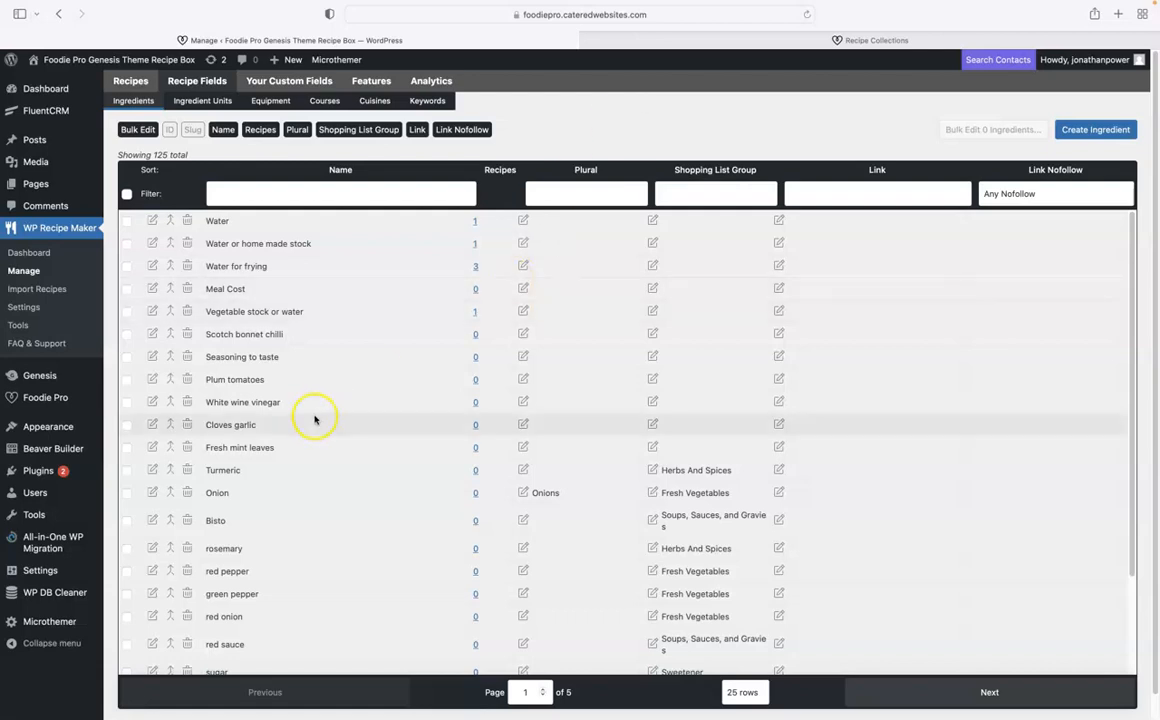
Select Cloves garlic and Scotch bonnet chilli and bulk edit them with Change Shopping List Group, leaving the group empty.
left_click(203, 379)
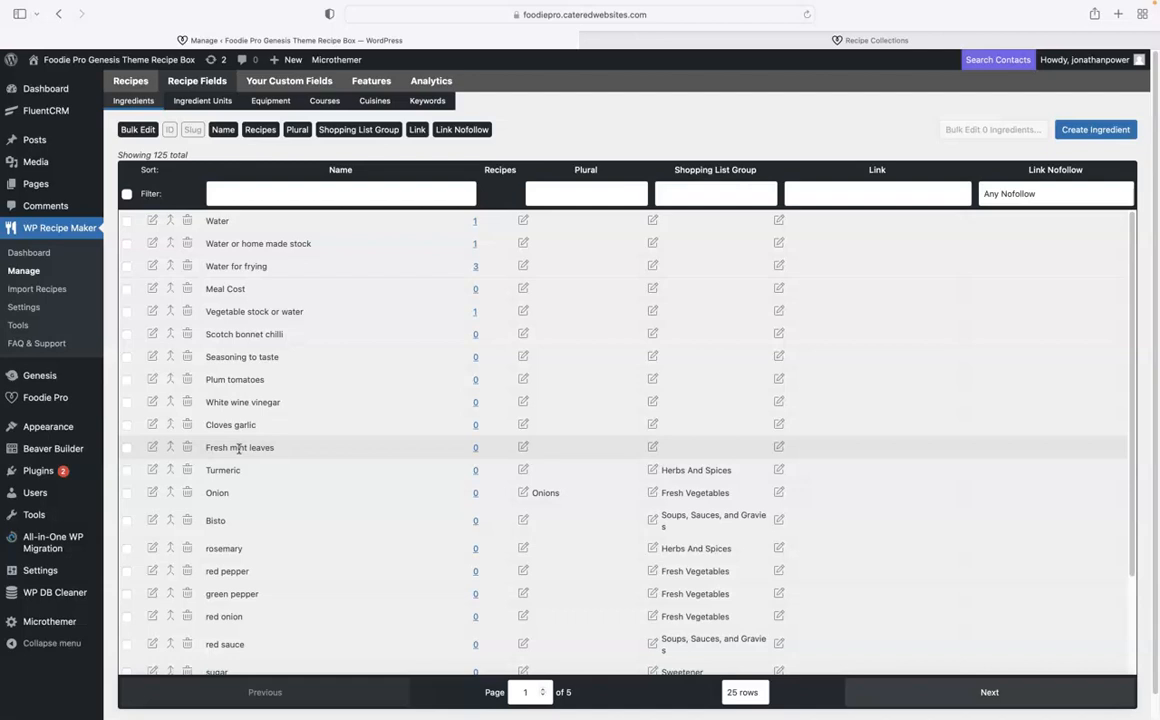
left_click(126, 426)
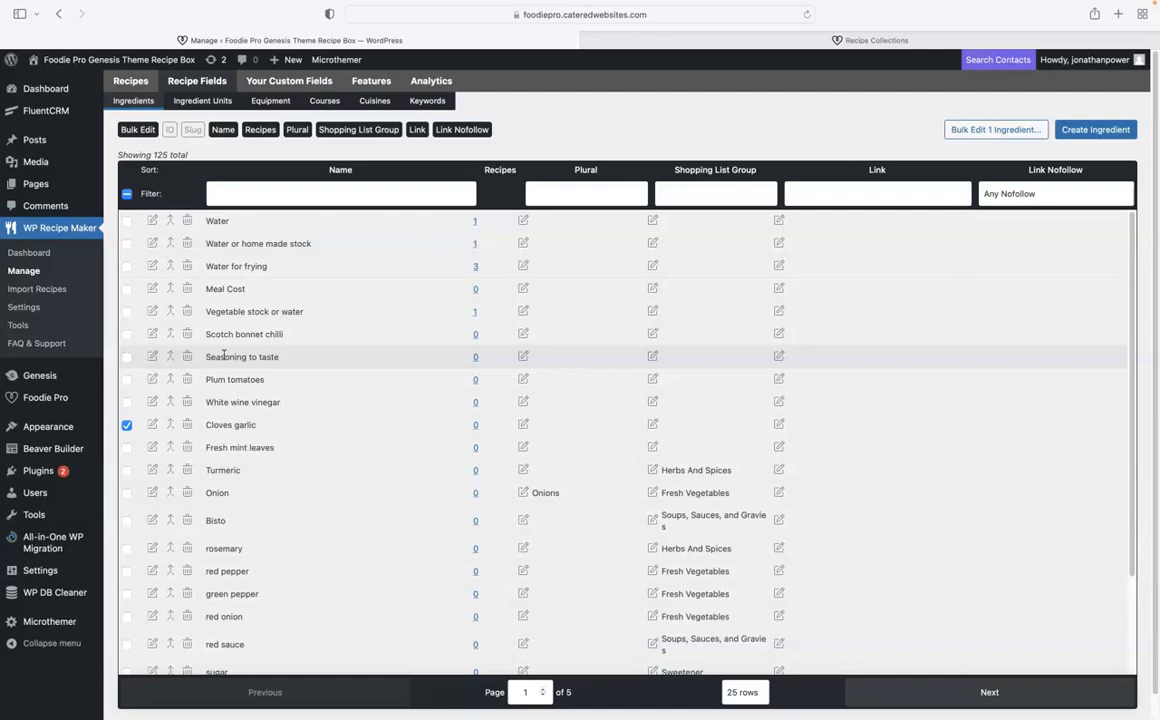
left_click(127, 336)
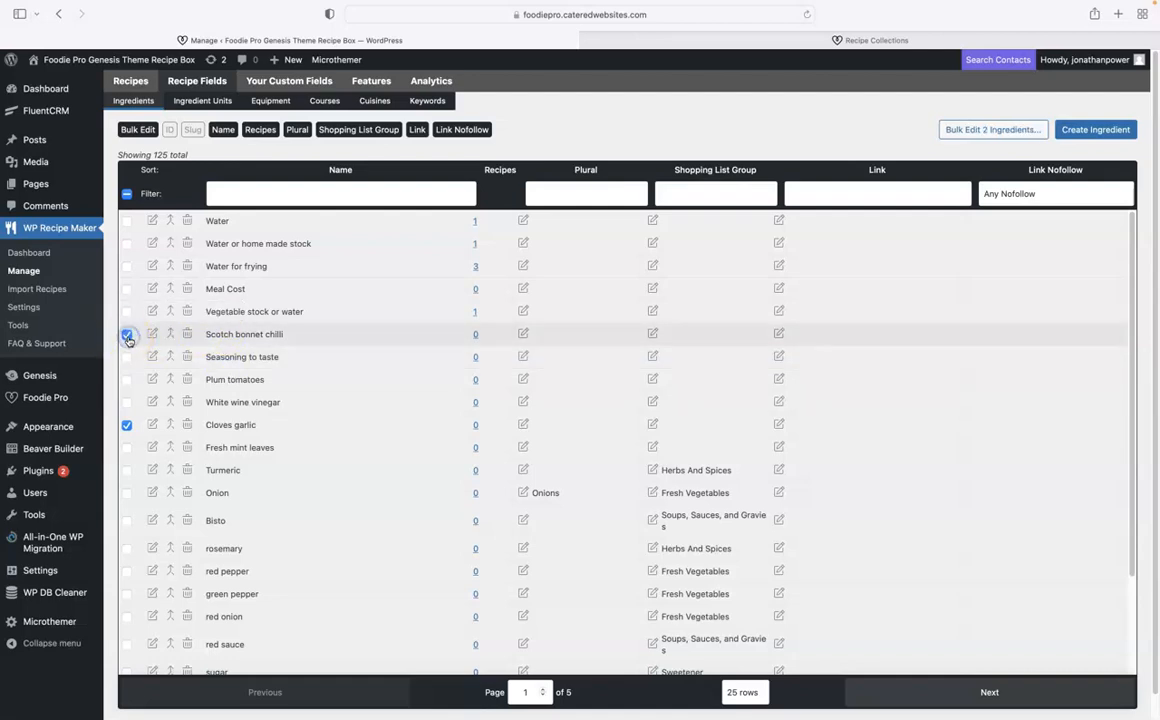
left_click(972, 131)
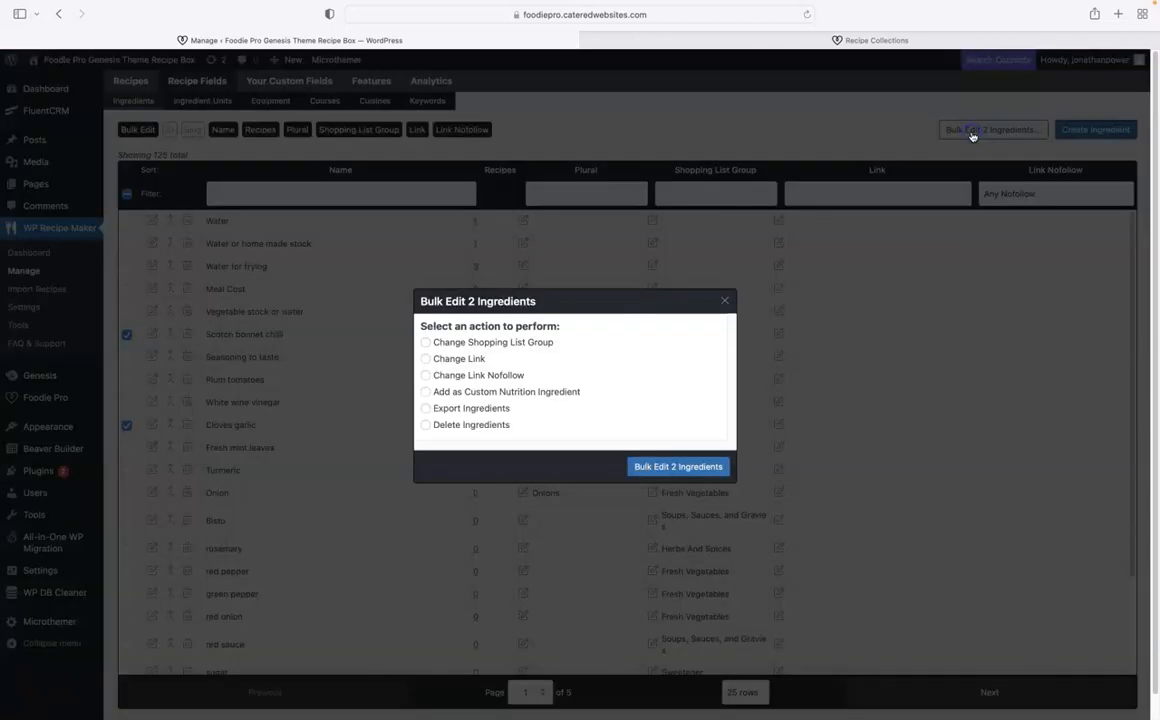
left_click(425, 343)
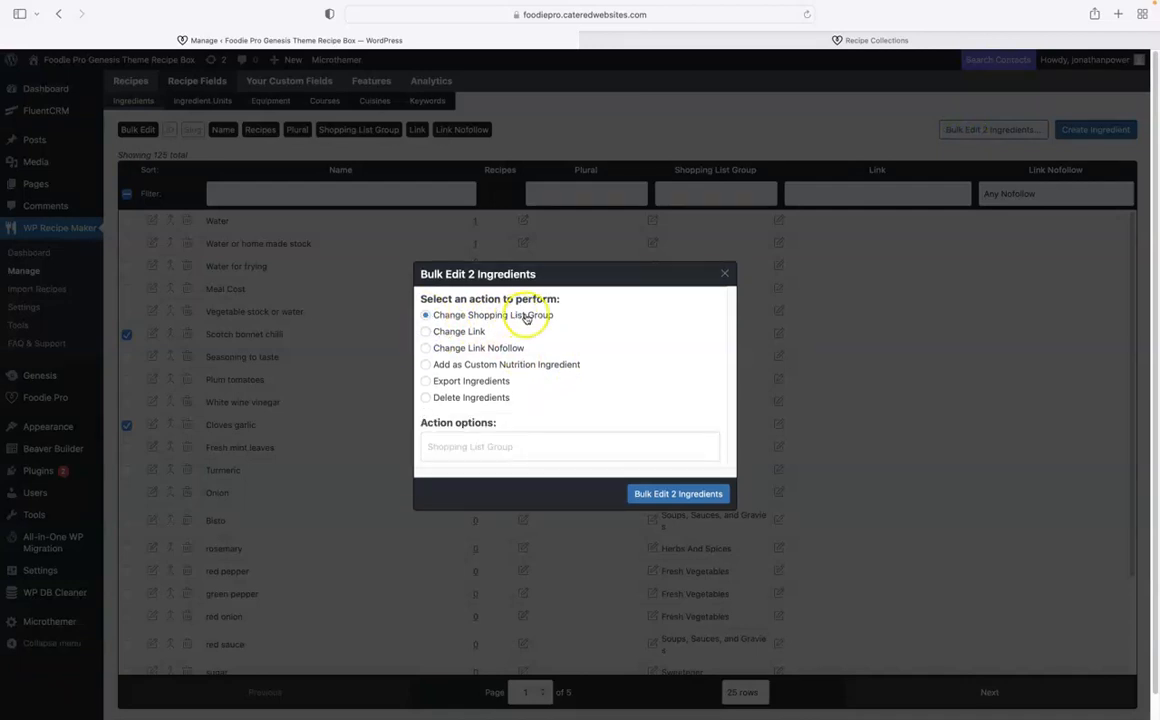
left_click(660, 497)
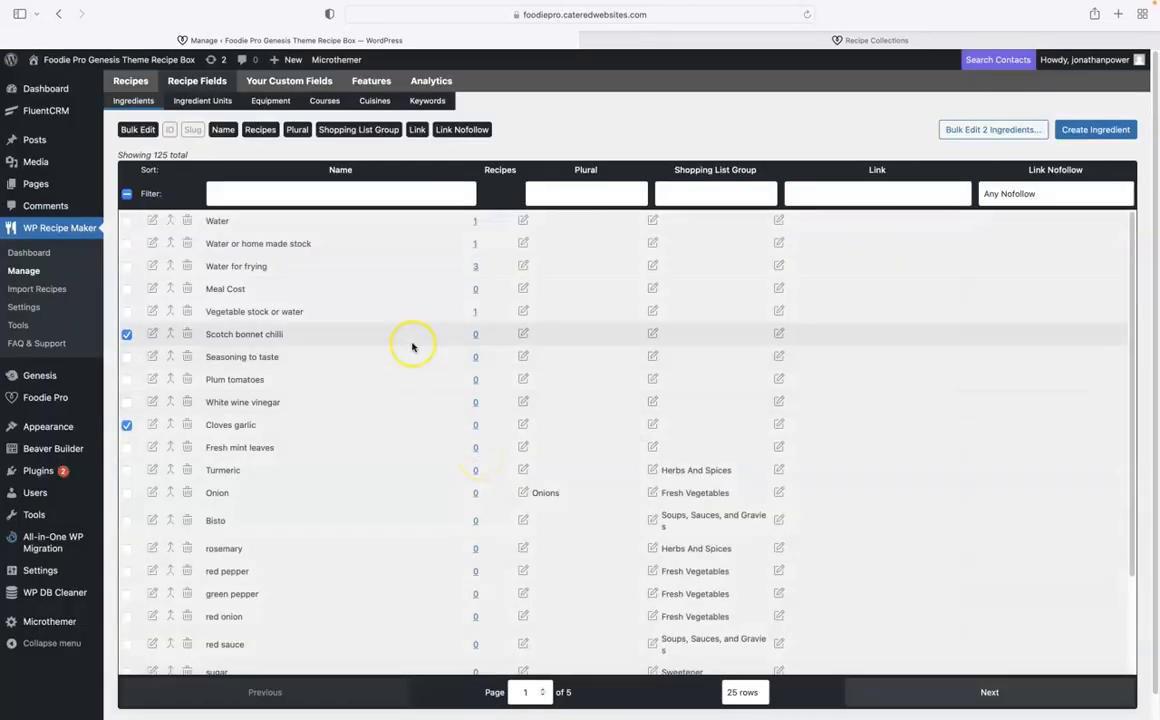
Bulk edit the selected Scotch bonnet chilli and Cloves garlic, changing their shopping list group to Fresh Vegetables.
left_click(975, 131)
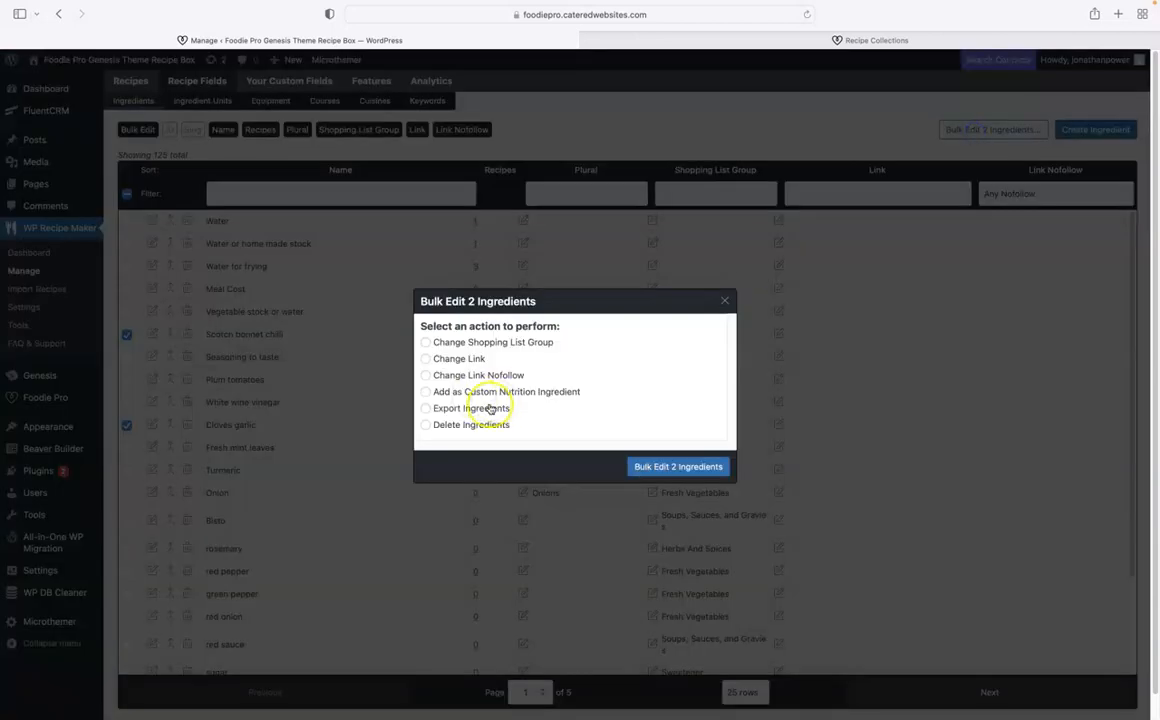
left_click(427, 343)
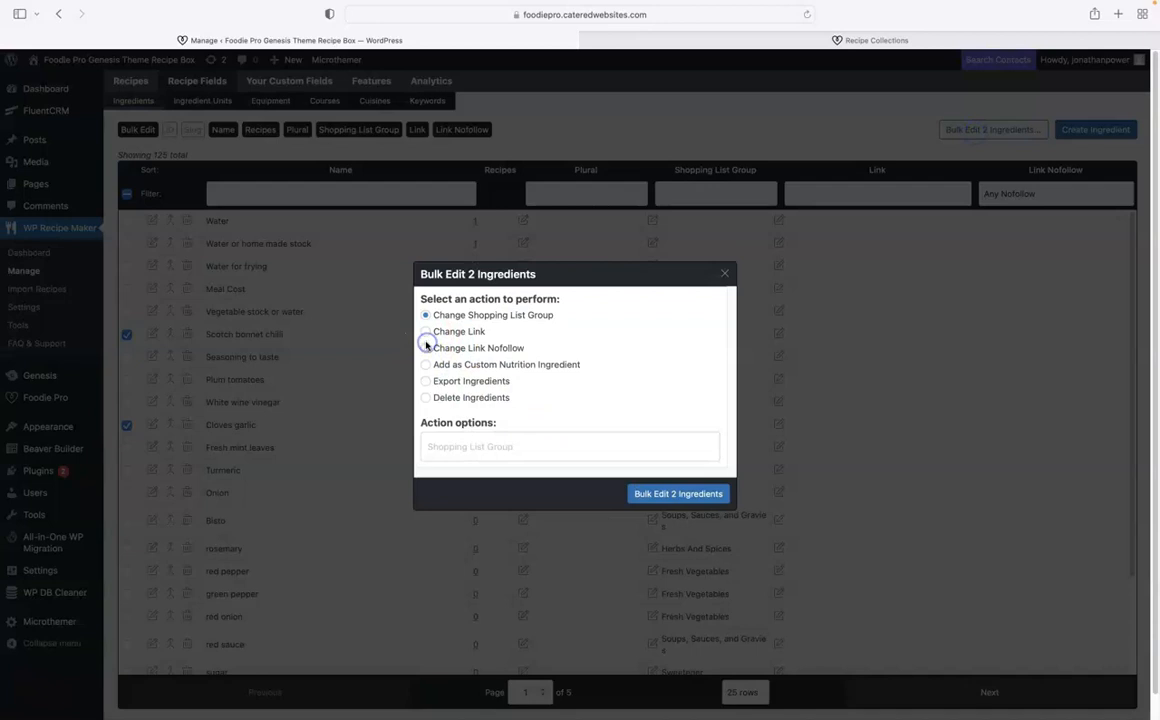
left_click(493, 447)
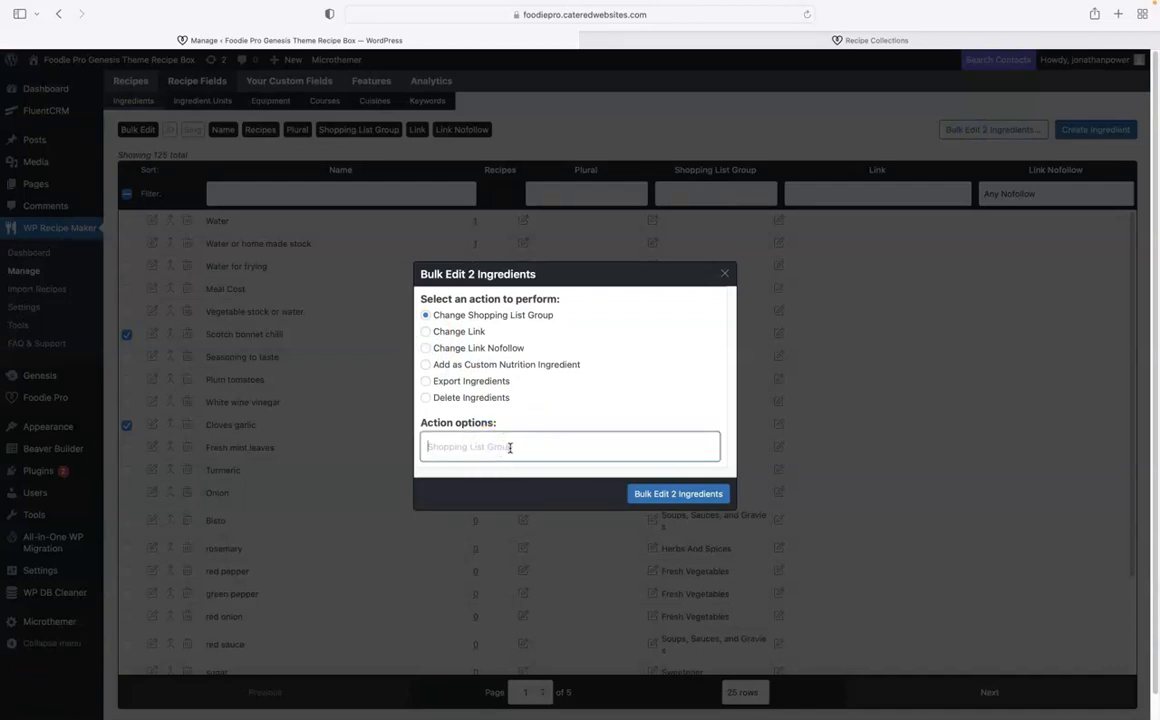
type("Fresh Vegetables")
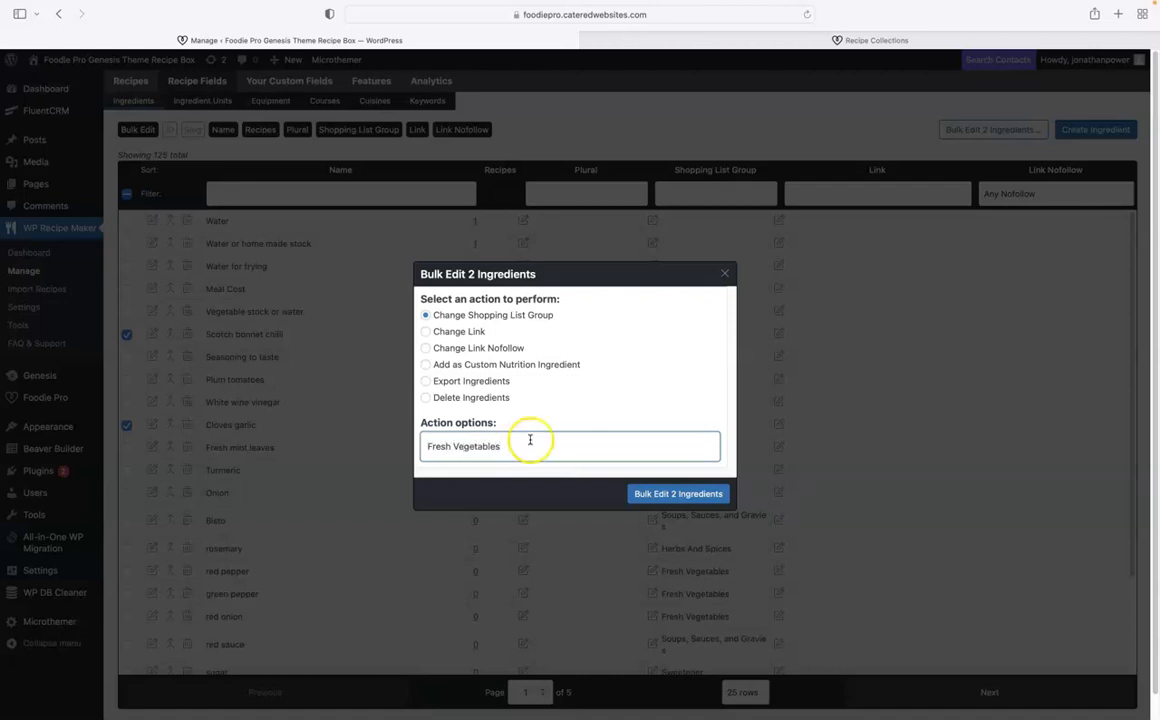
left_click(677, 494)
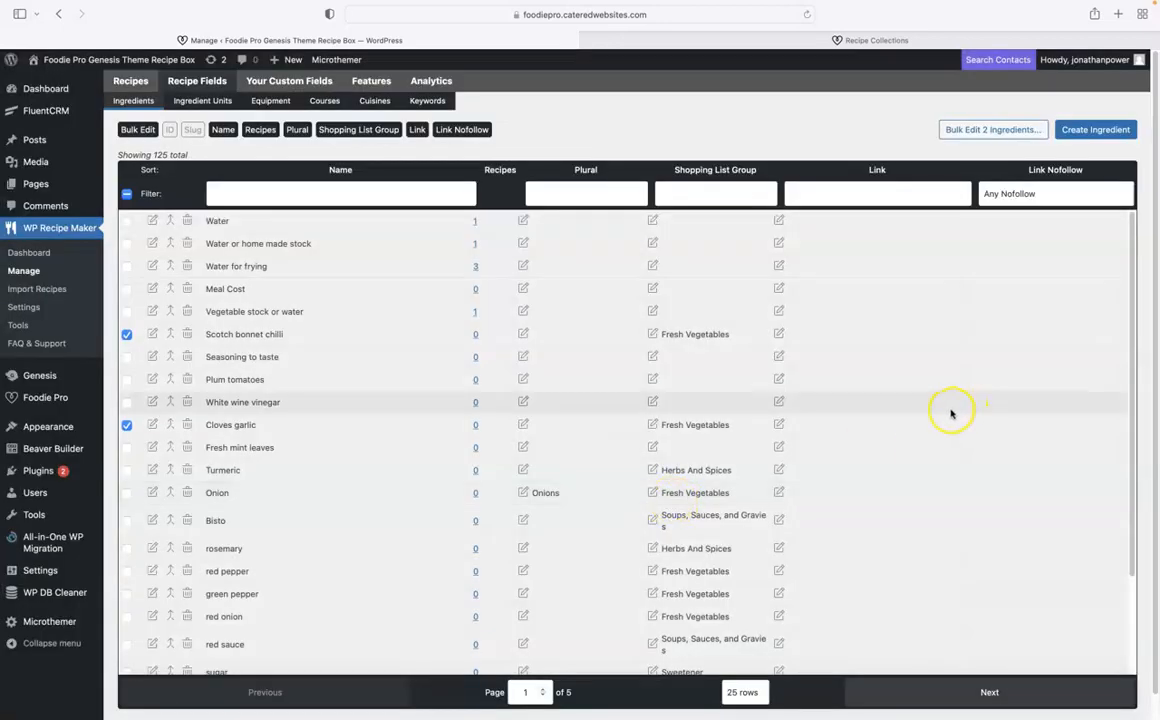
Open the individual shopping list group edit for Cloves garlic and accept its existing entry.
left_click(652, 428)
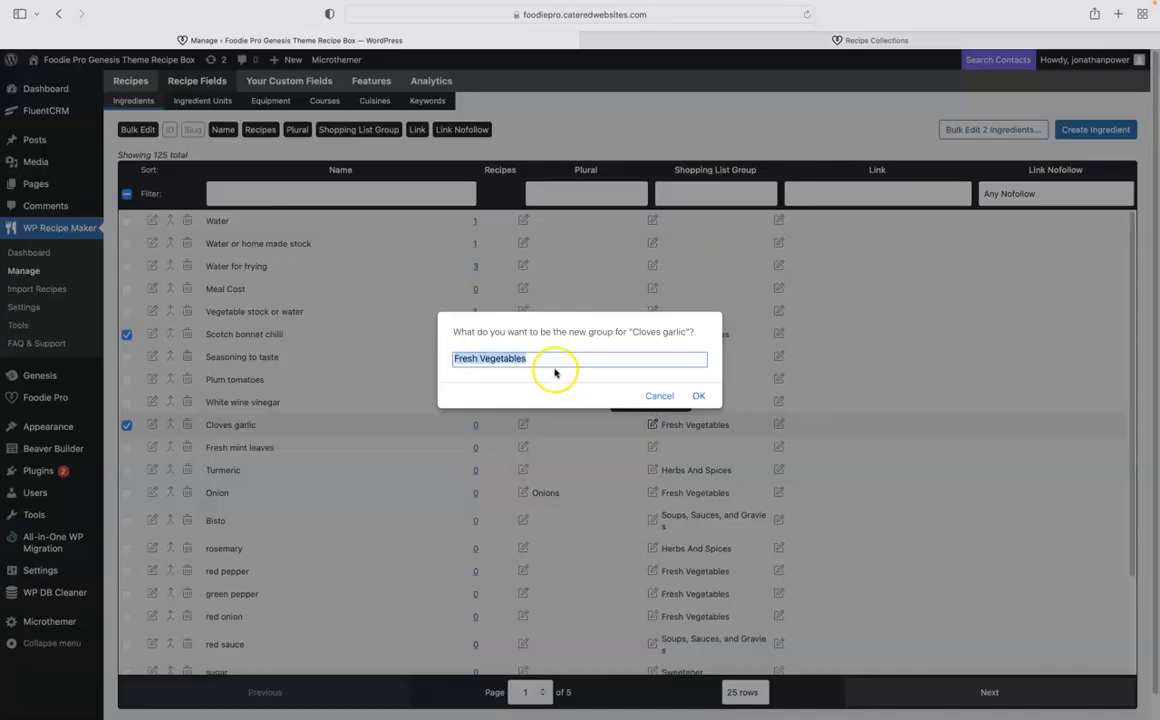
left_click(697, 396)
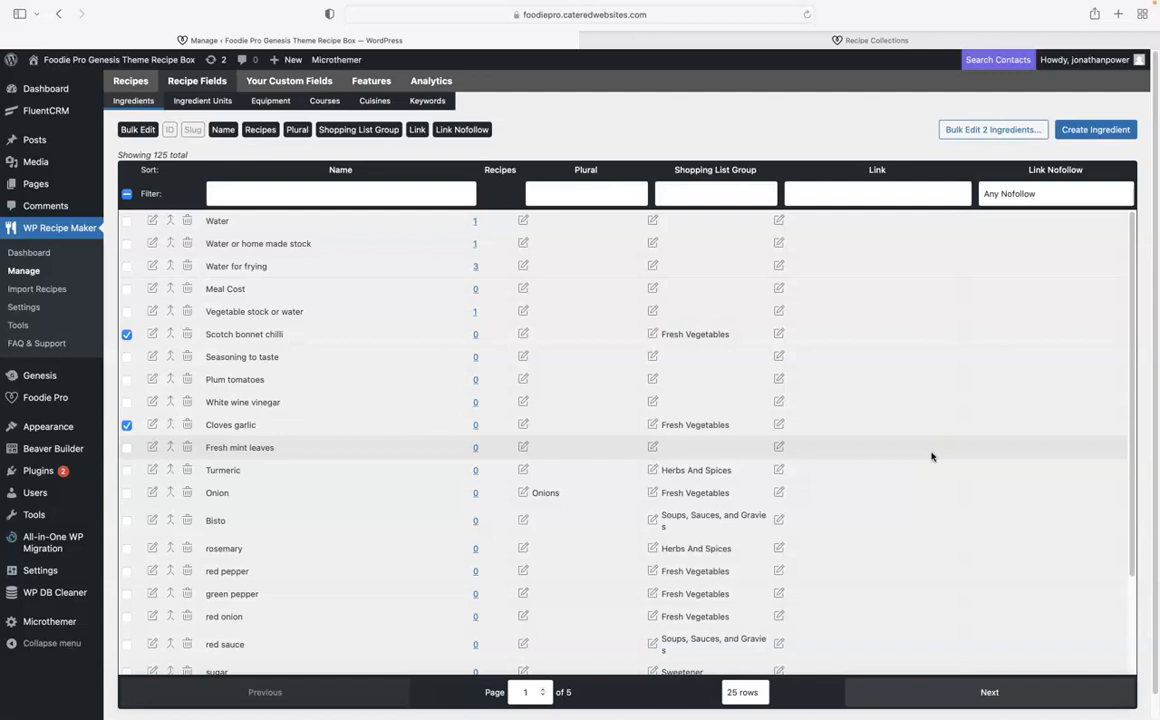
left_click(897, 449)
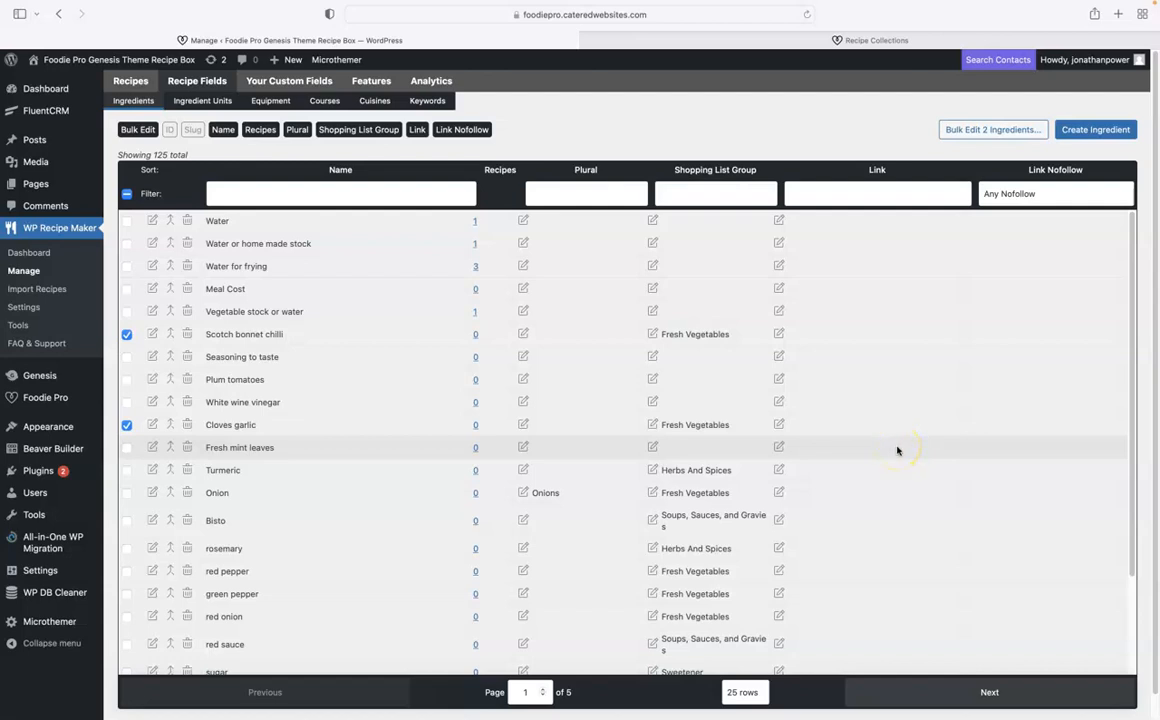